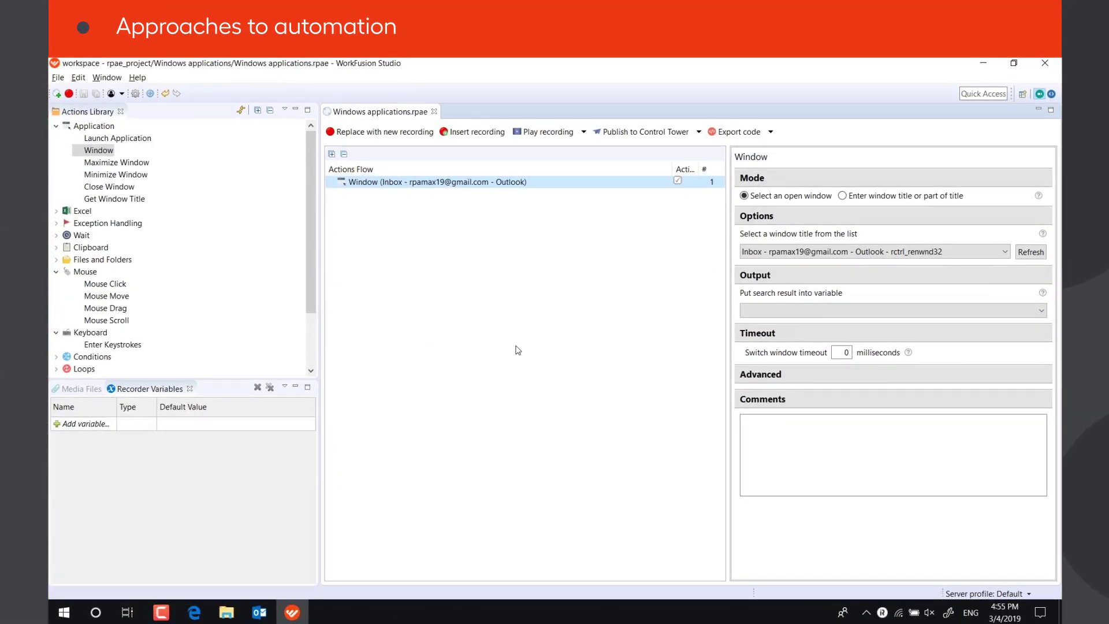
# Step: Add a mouse-click step under the Outlook window step, targeting Outlook's new-email command
pyautogui.moveTo(117, 284)
pyautogui.mouseDown()
pyautogui.moveTo(292, 227)
pyautogui.moveTo(331, 185)
pyautogui.mouseUp()
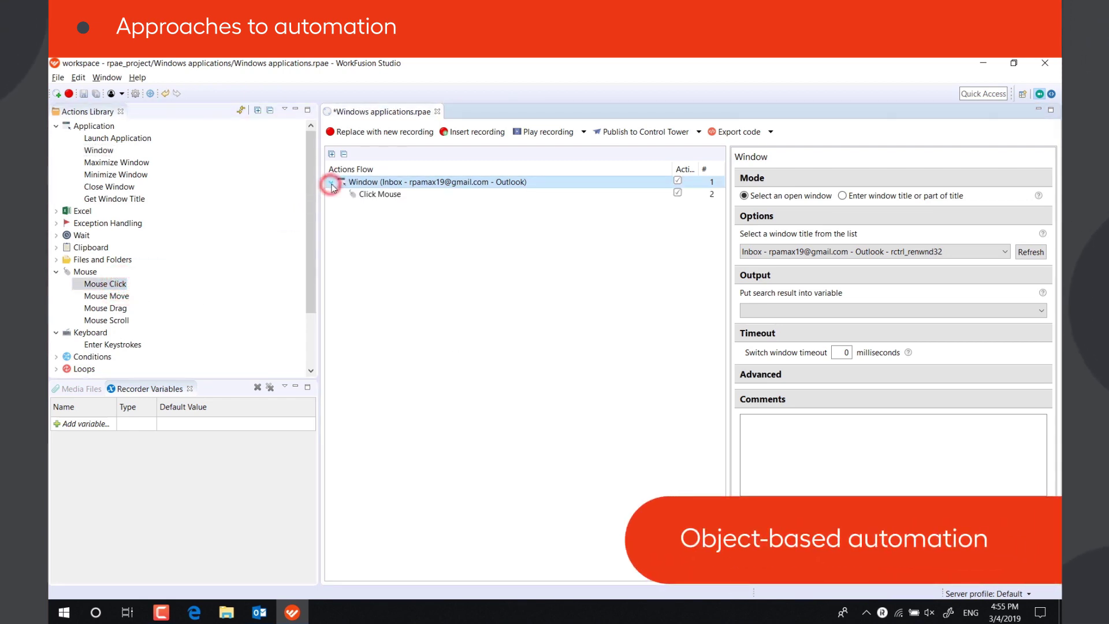
pyautogui.click(368, 194)
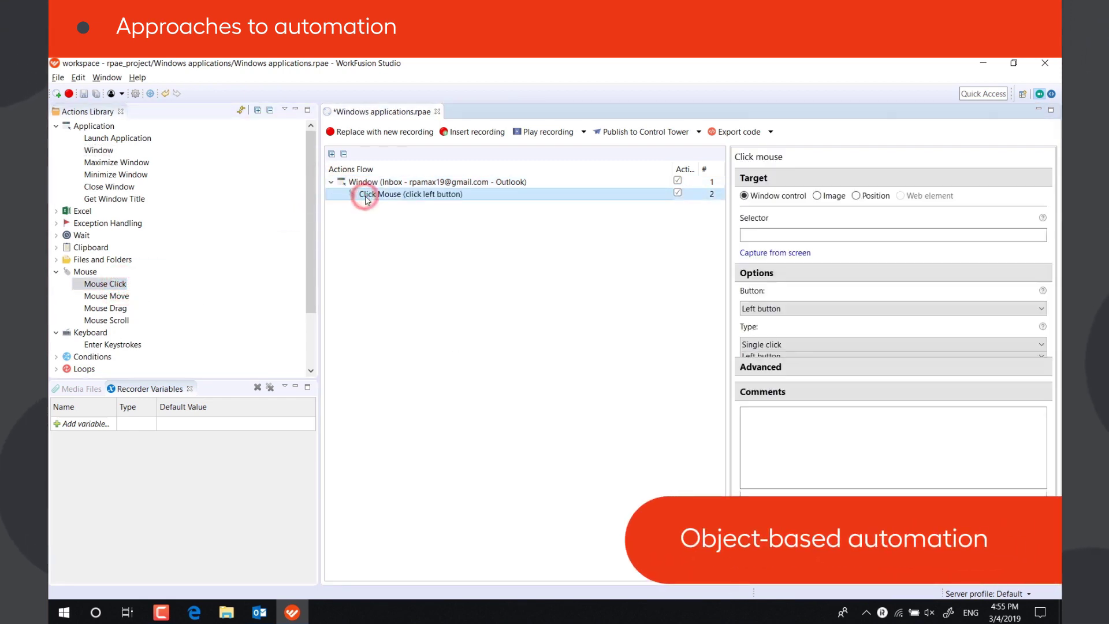
pyautogui.click(797, 257)
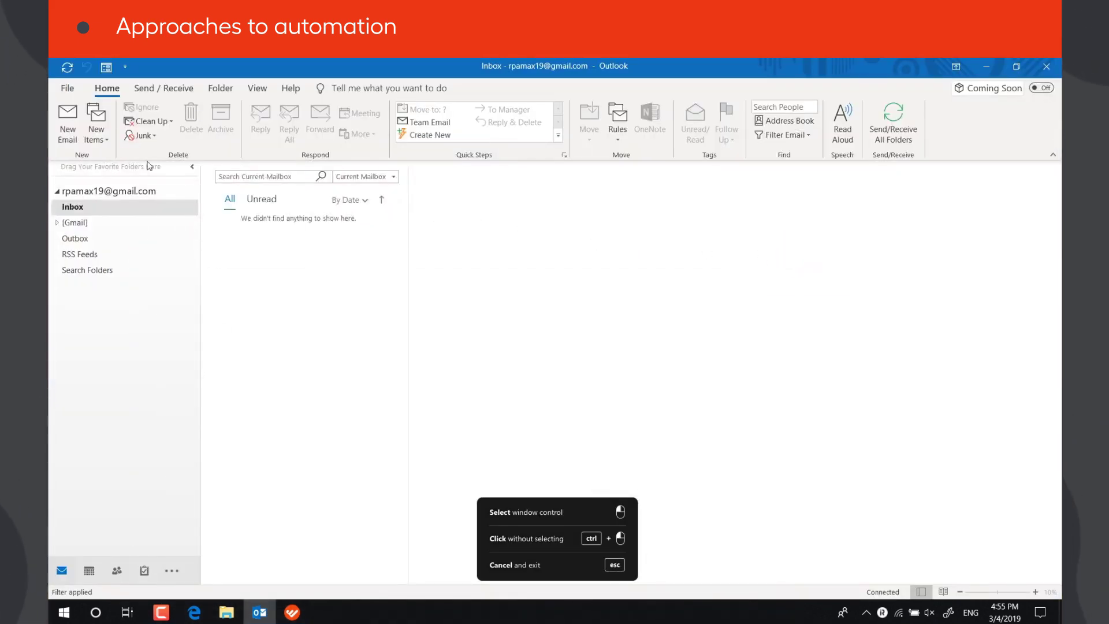
pyautogui.click(63, 121)
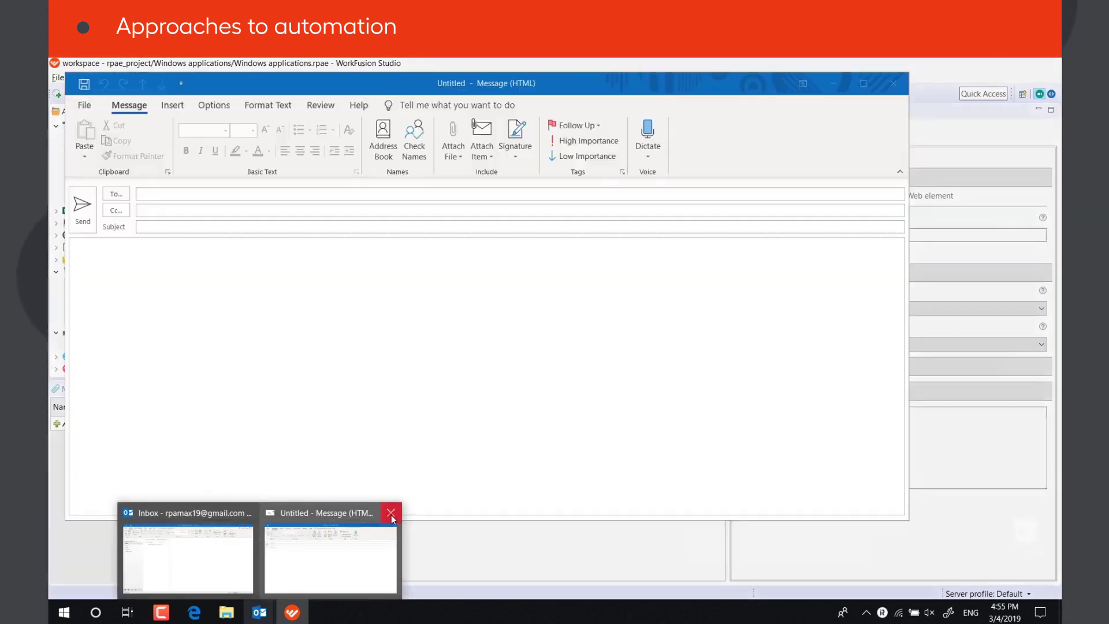
pyautogui.click(391, 515)
# Step: Test-run the mouse-click workflow, then delete the mouse-click step
pyautogui.click(557, 132)
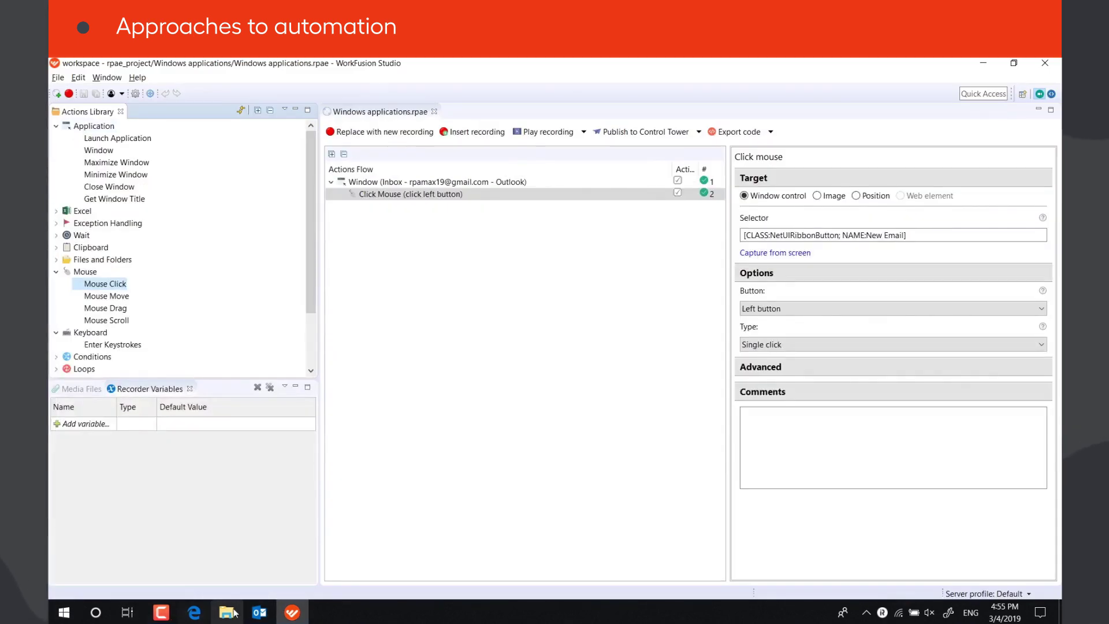
pyautogui.click(393, 513)
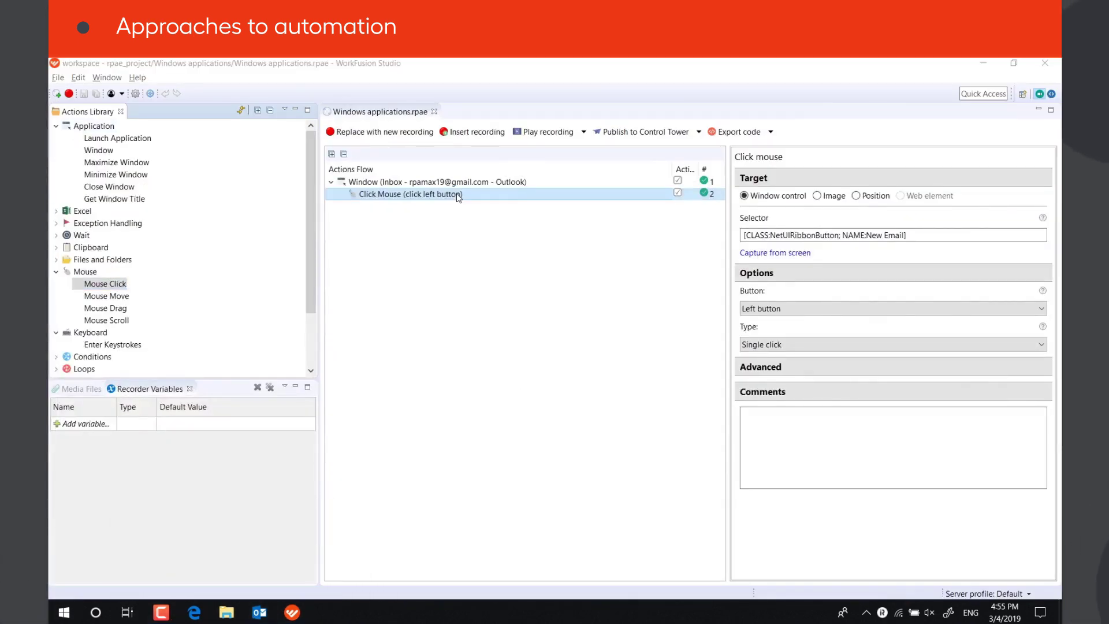
pyautogui.rightClick(457, 196)
pyautogui.click(468, 205)
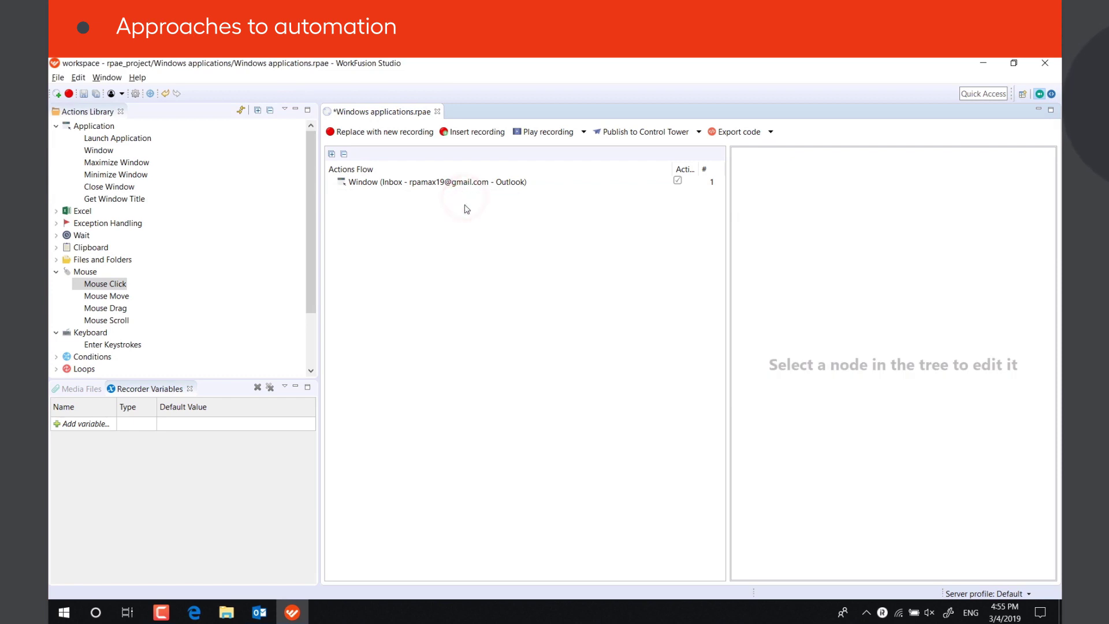
# Step: Add a Ctrl+N keystroke step under the Outlook window step and test-run it
pyautogui.moveTo(96, 347); pyautogui.dragTo(373, 189)
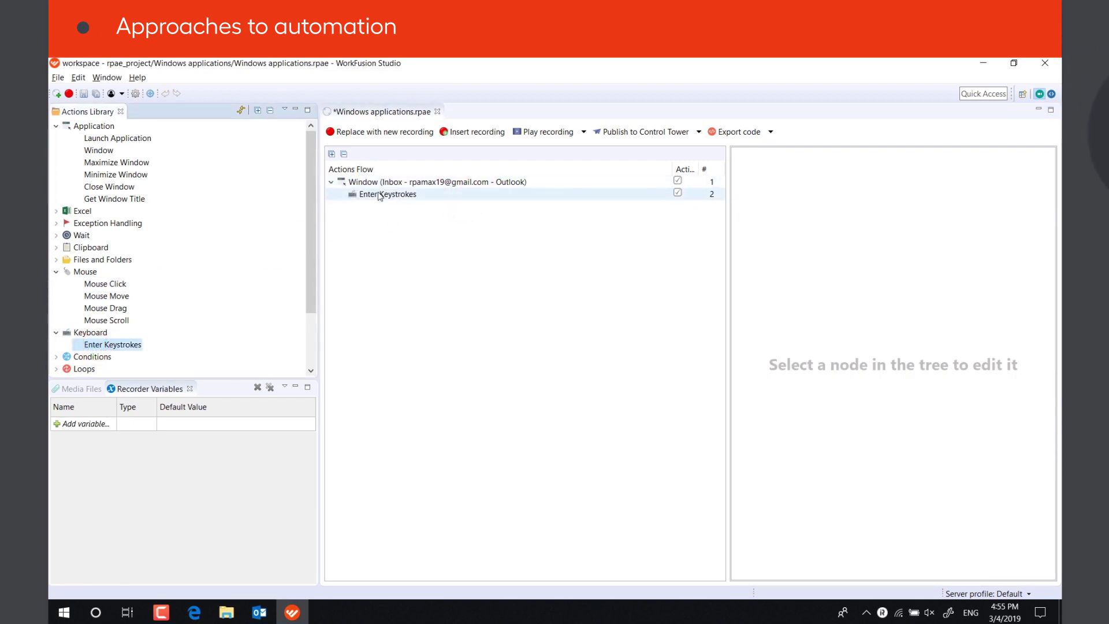
pyautogui.click(383, 194)
pyautogui.click(1030, 239)
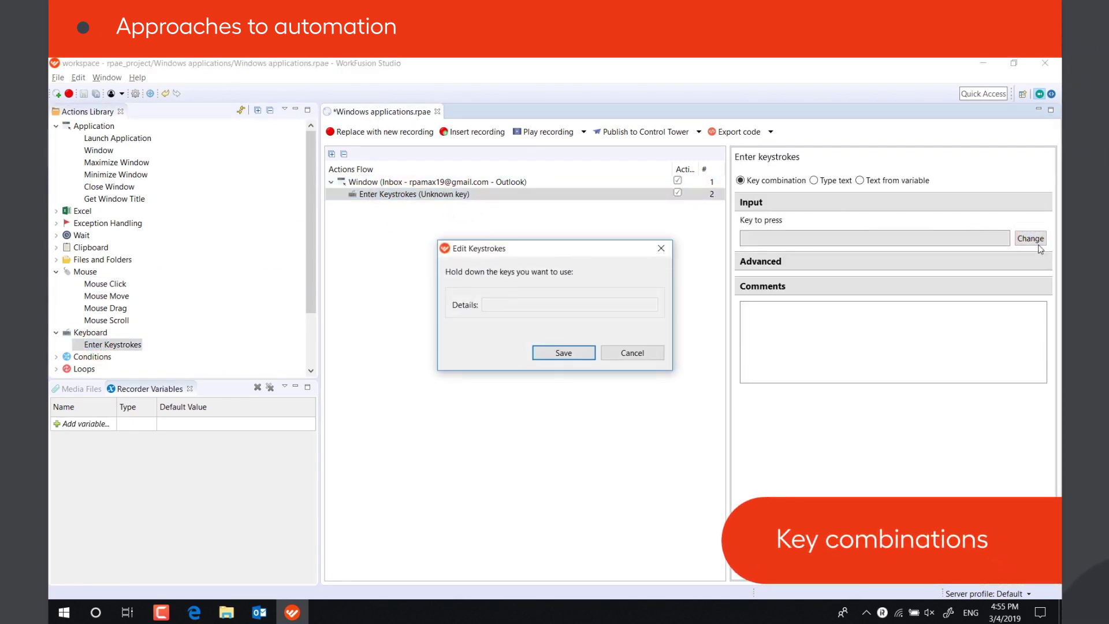
pyautogui.click(567, 354)
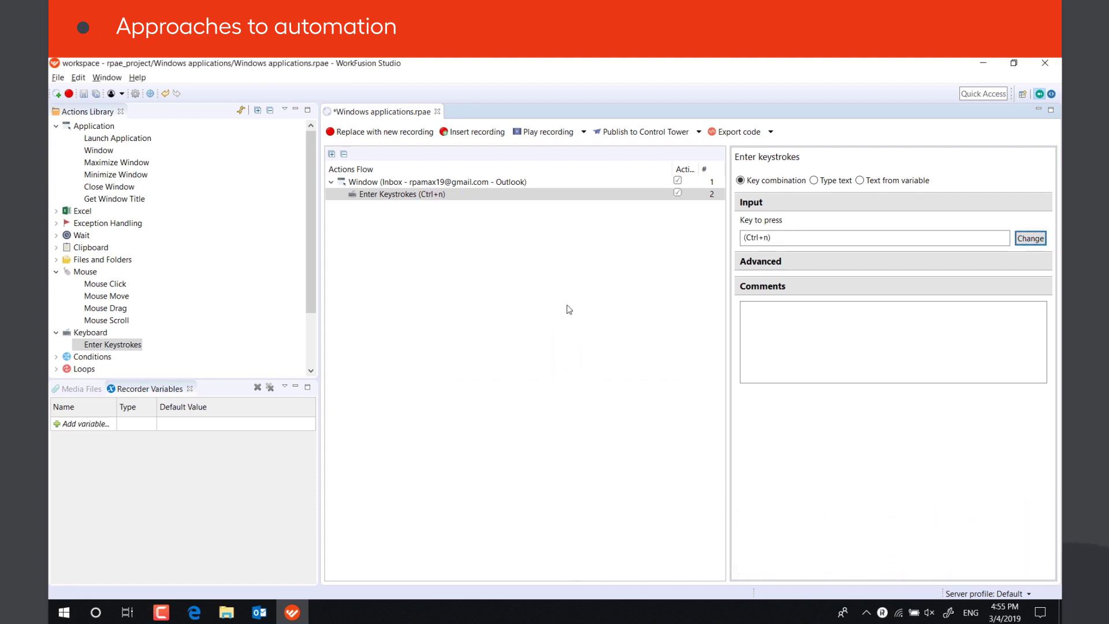
pyautogui.click(556, 136)
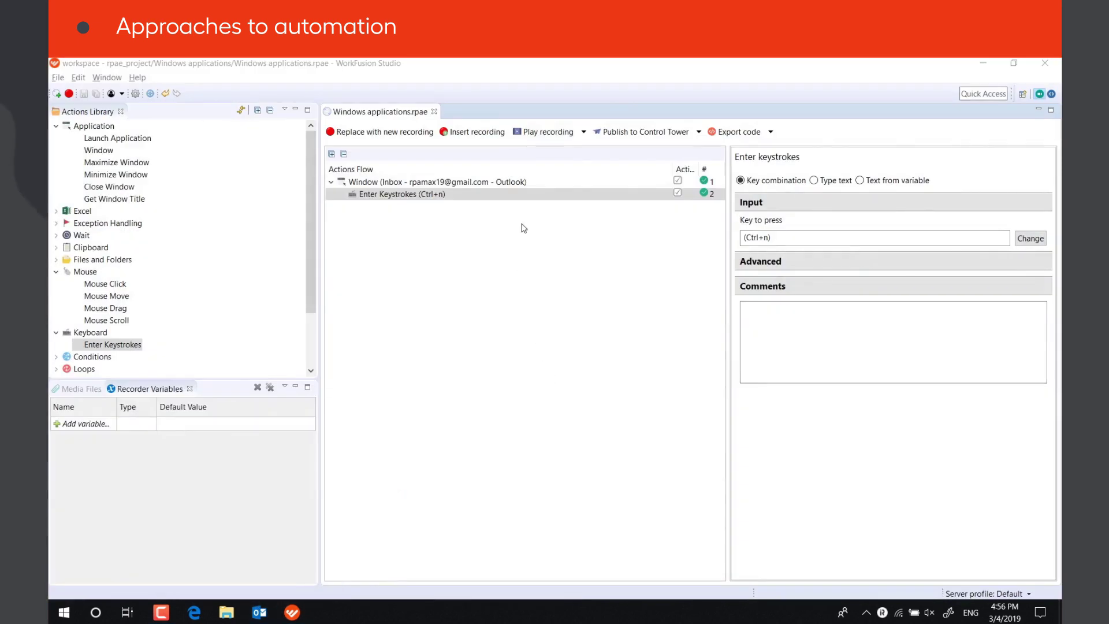
pyautogui.rightClick(532, 195)
# Step: Delete the keystroke step and add a new mouse-click step under the window step
pyautogui.click(555, 200)
pyautogui.moveTo(104, 284); pyautogui.dragTo(374, 196)
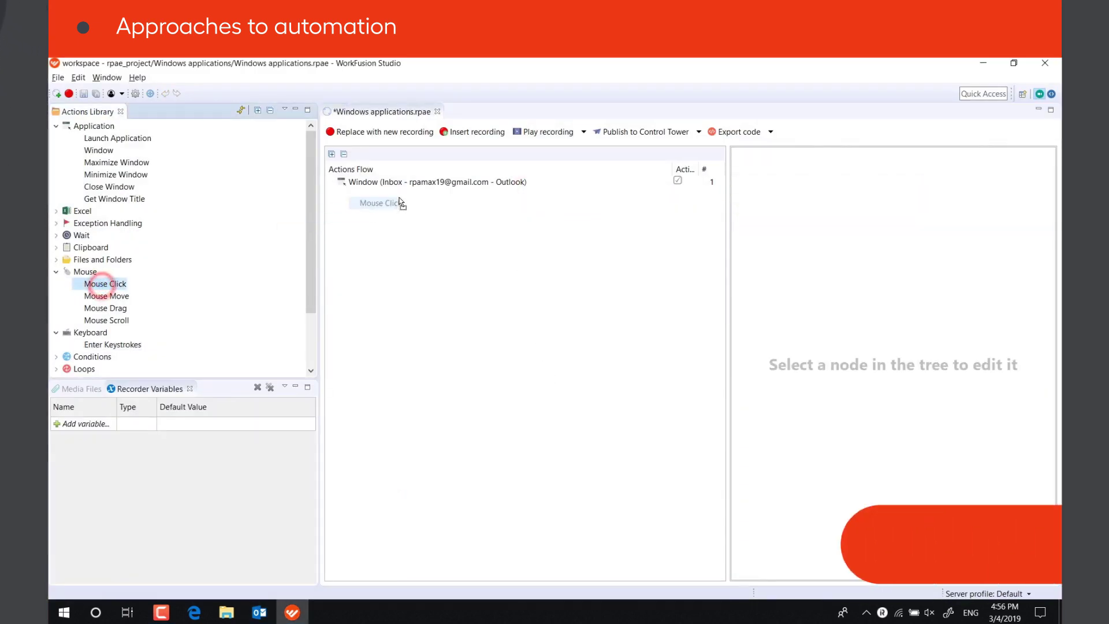
pyautogui.click(373, 197)
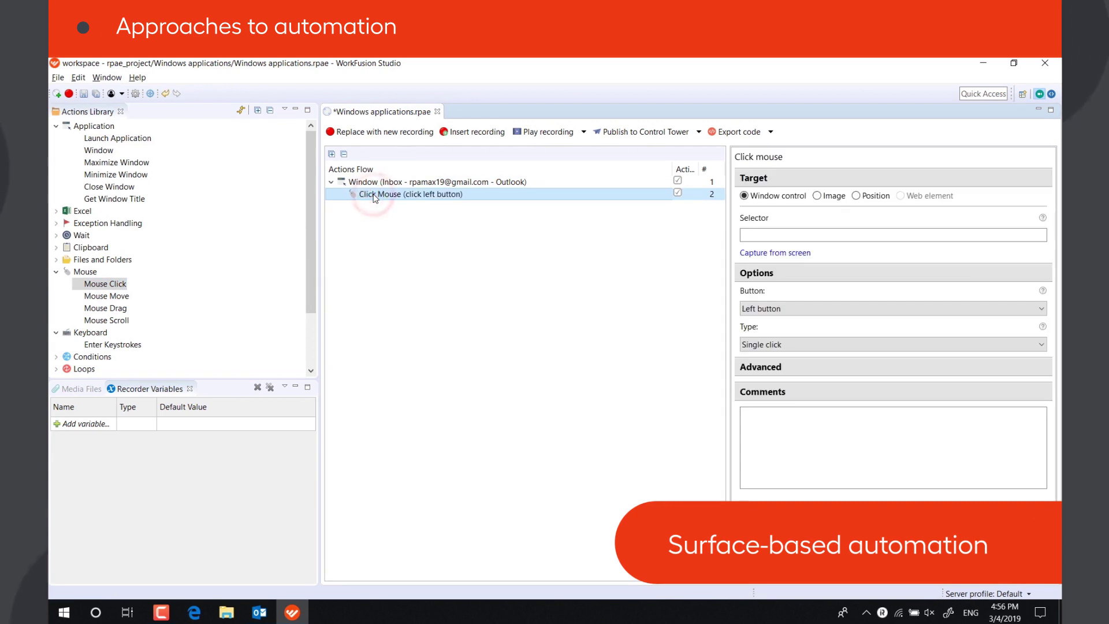
# Step: Aim the click at a captured image of Outlook's New Email command and test-run it
pyautogui.click(816, 195)
pyautogui.click(782, 243)
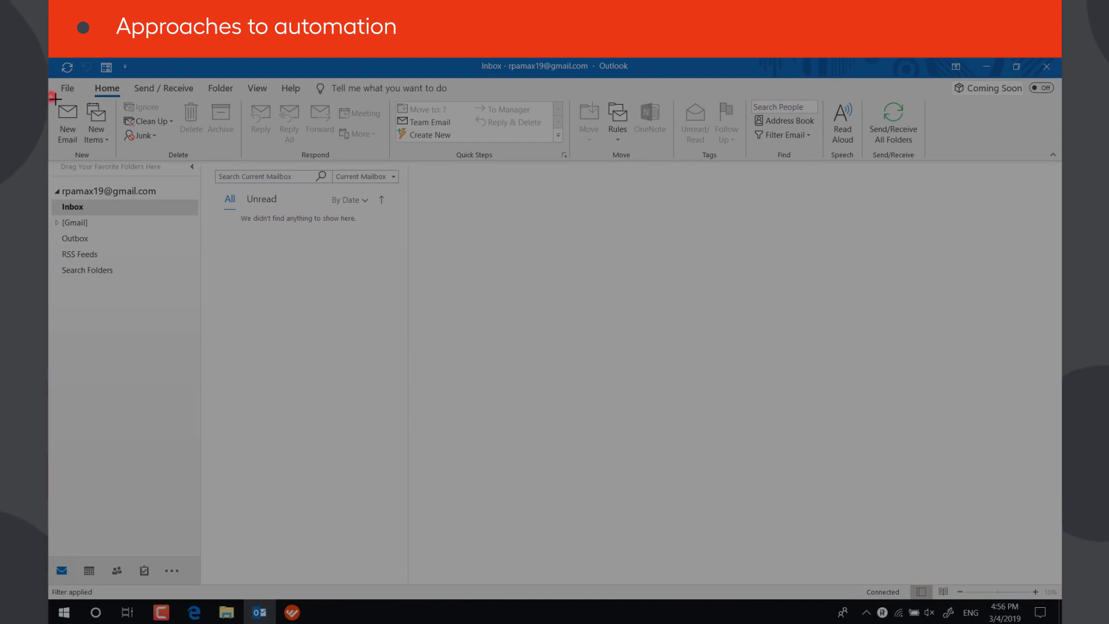
pyautogui.moveTo(54, 98); pyautogui.dragTo(91, 155)
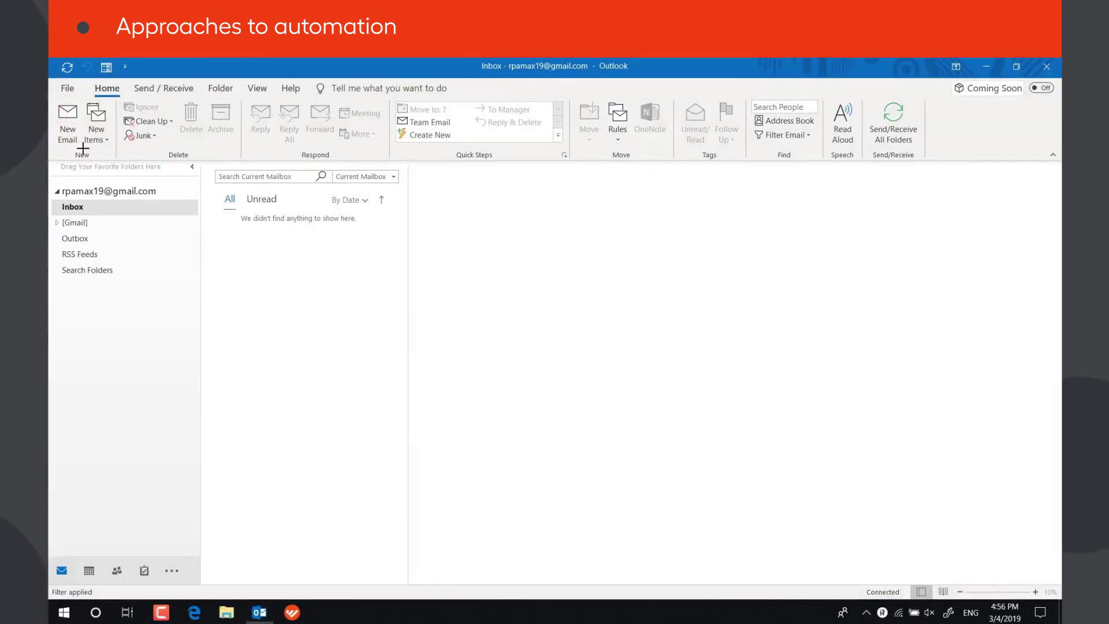
pyautogui.click(543, 131)
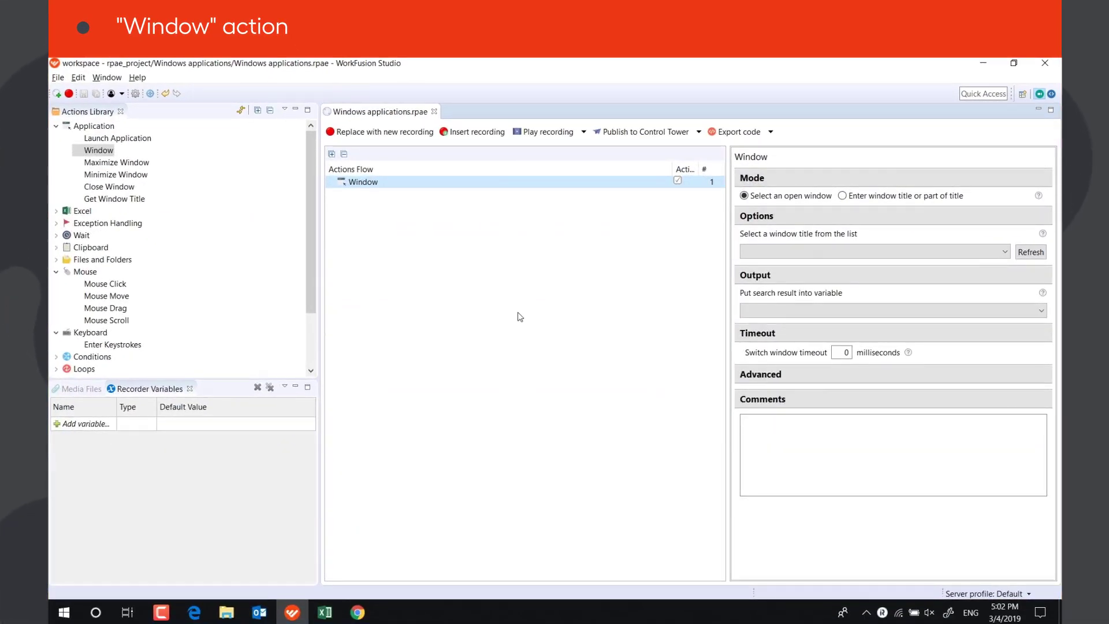
pyautogui.hotkey('alt', 'Tab')
pyautogui.hotkey('alt', 'Tab')
pyautogui.hotkey('alt', 'Tab')
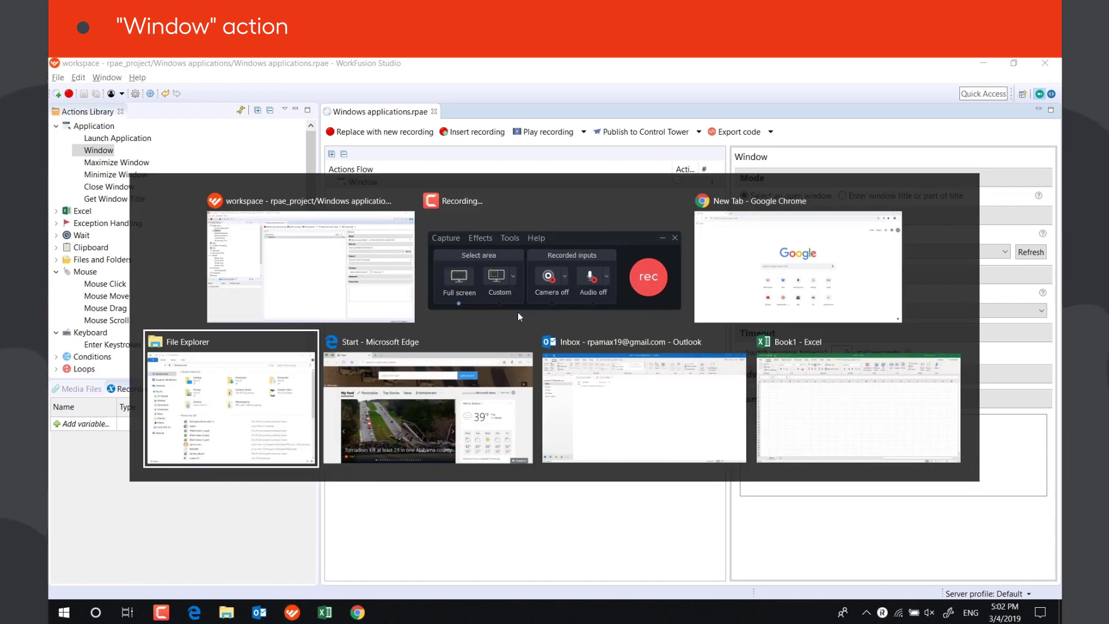
pyautogui.hotkey('alt', 'Tab')
pyautogui.hotkey('alt', 'Tab')
pyautogui.hotkey('alt', 'Tab')
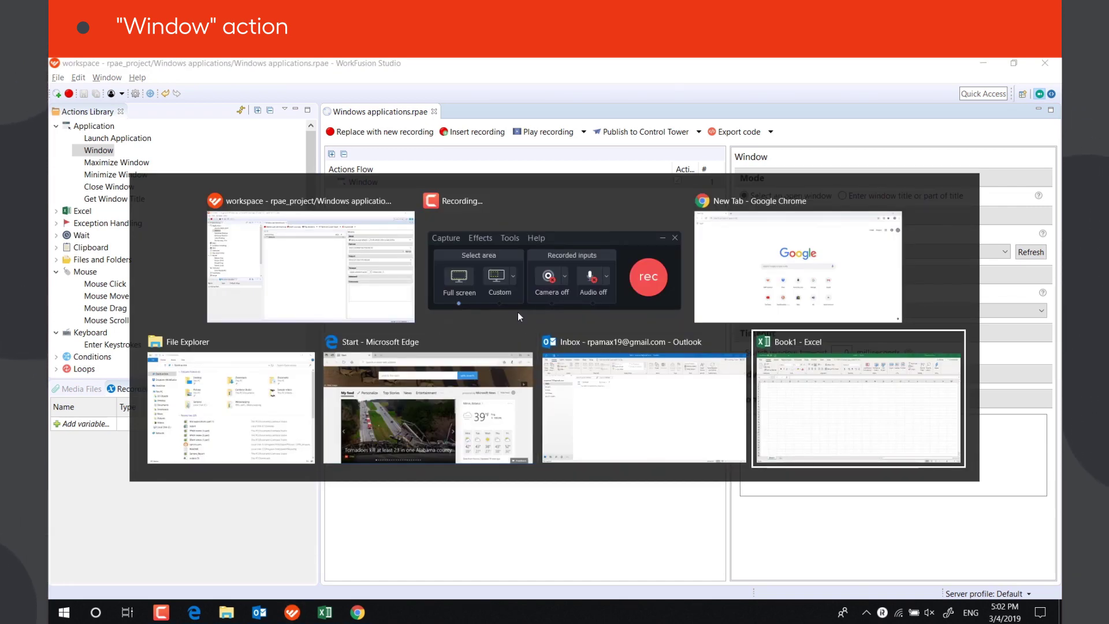
pyautogui.hotkey('alt', 'Tab')
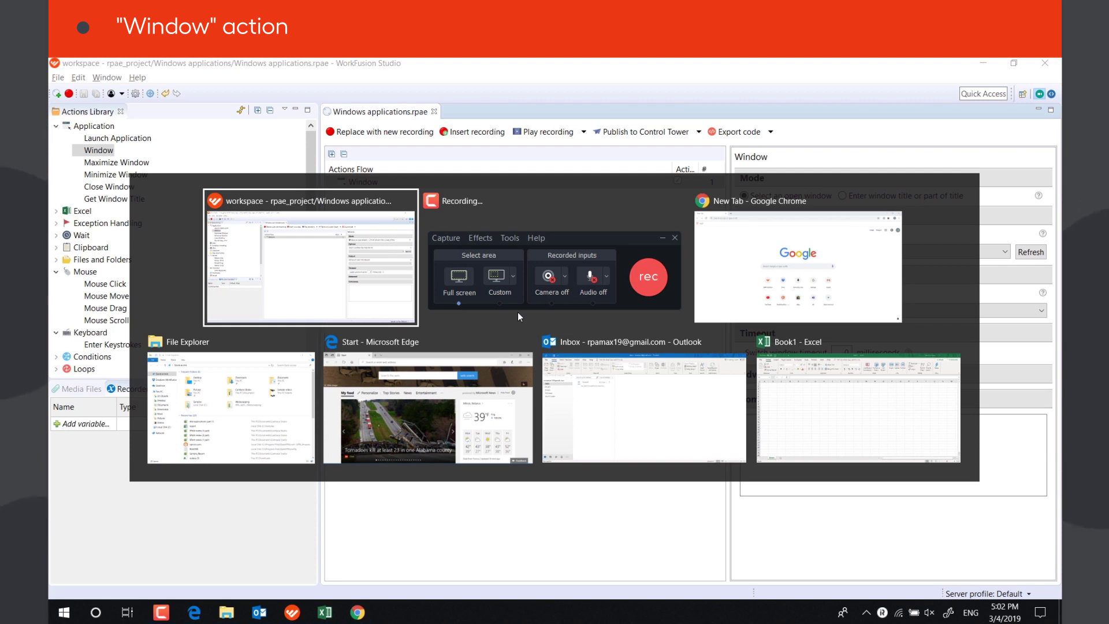
pyautogui.press('alt')
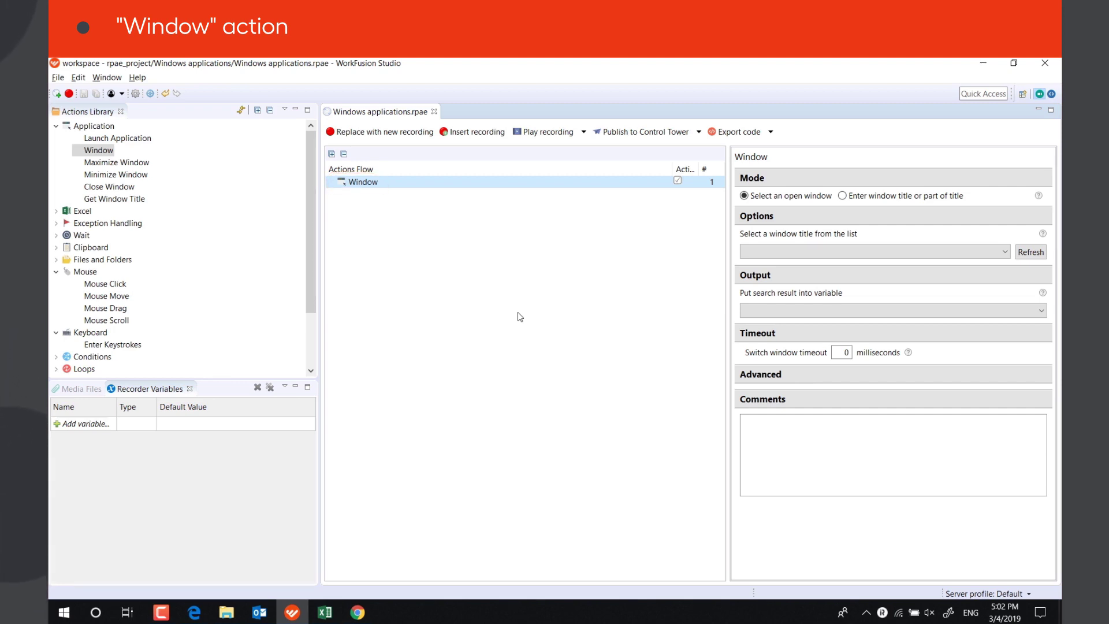
# Step: Retarget the Window step from Inbox - Outlook to the Untitled - Message (HTML) window
pyautogui.click(768, 251)
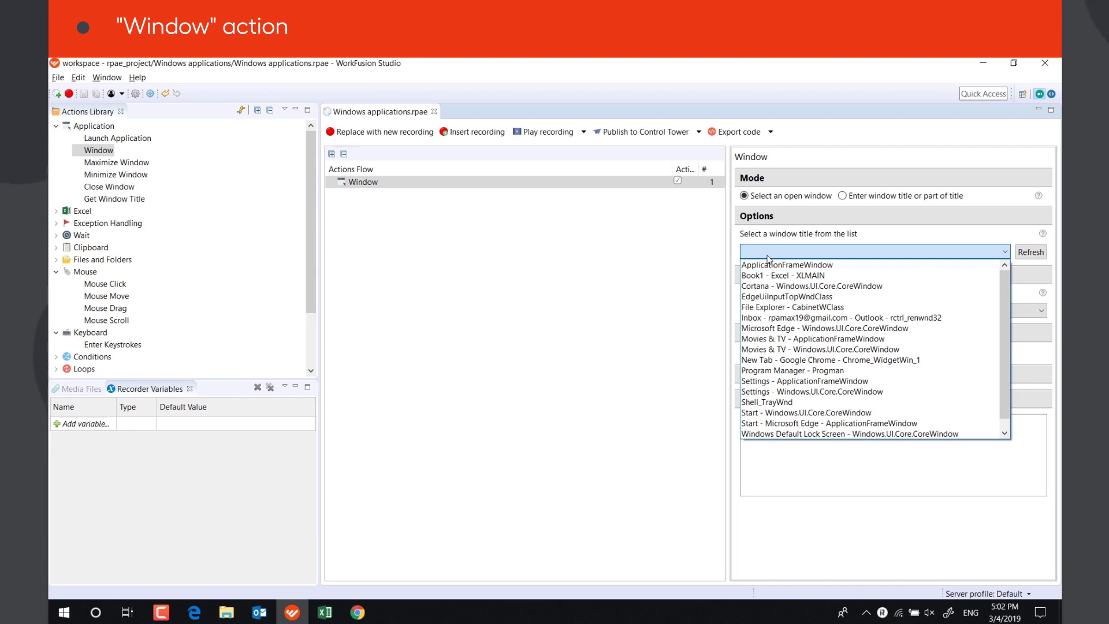
pyautogui.click(779, 317)
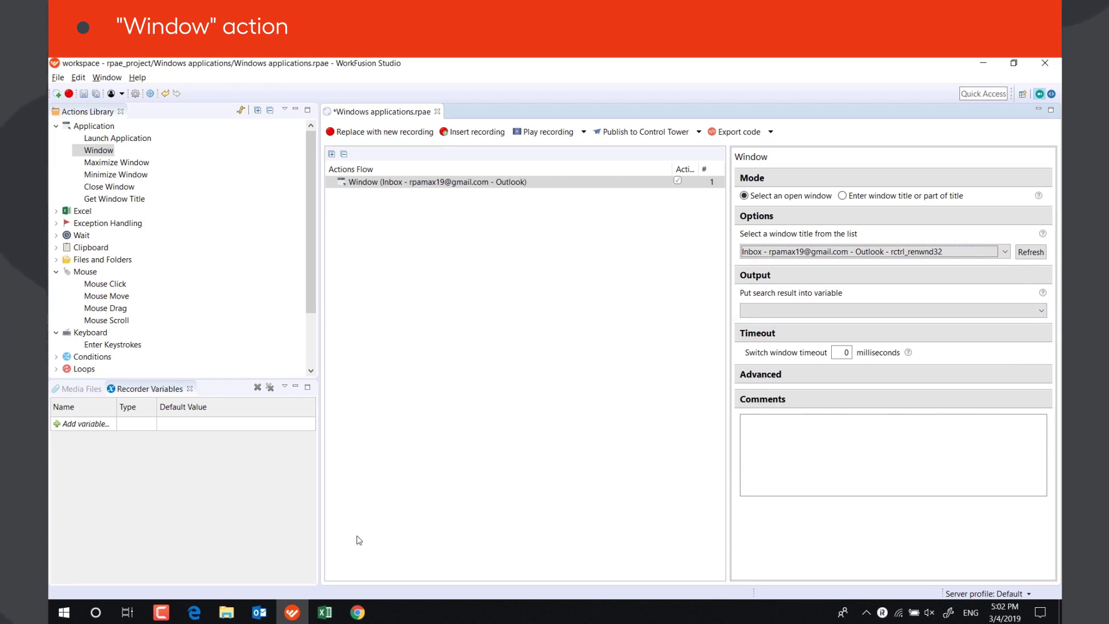
pyautogui.click(260, 612)
pyautogui.click(69, 116)
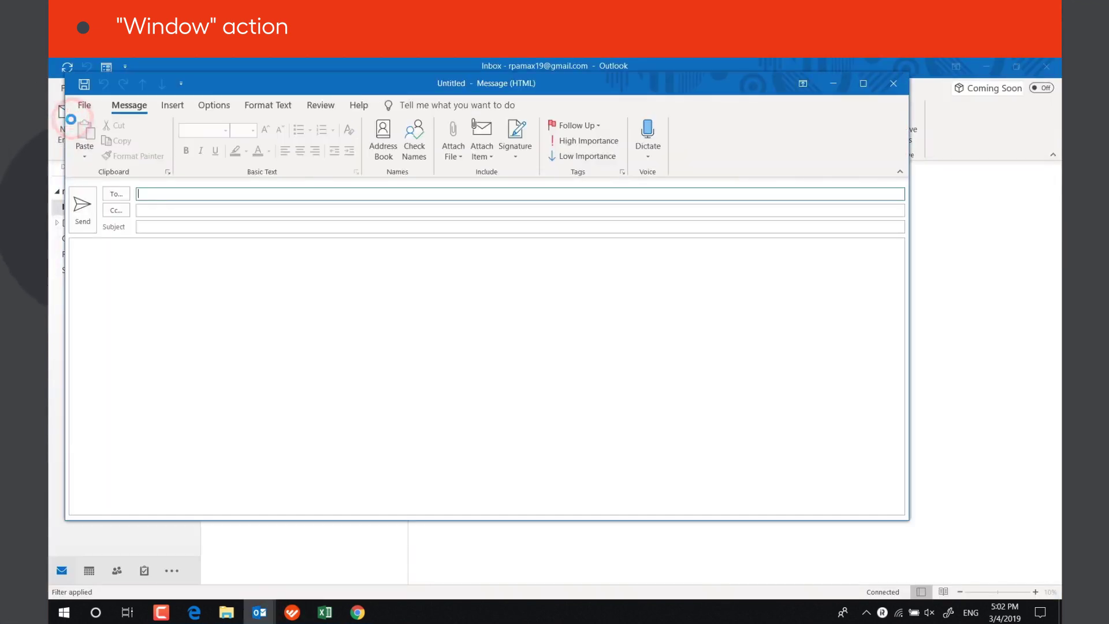
pyautogui.click(293, 612)
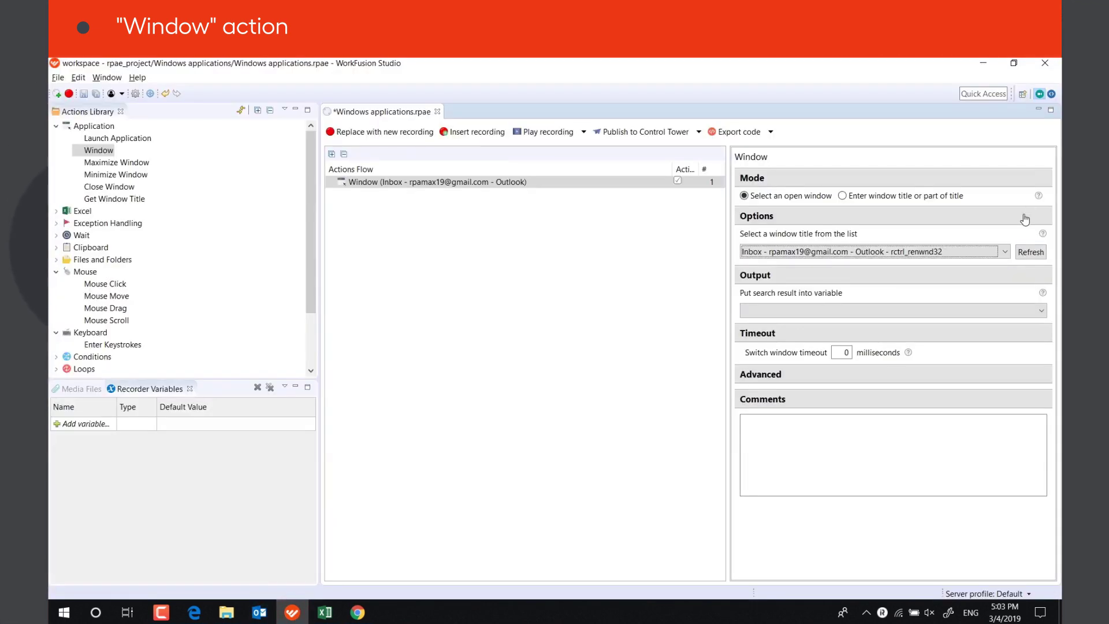
pyautogui.click(1004, 252)
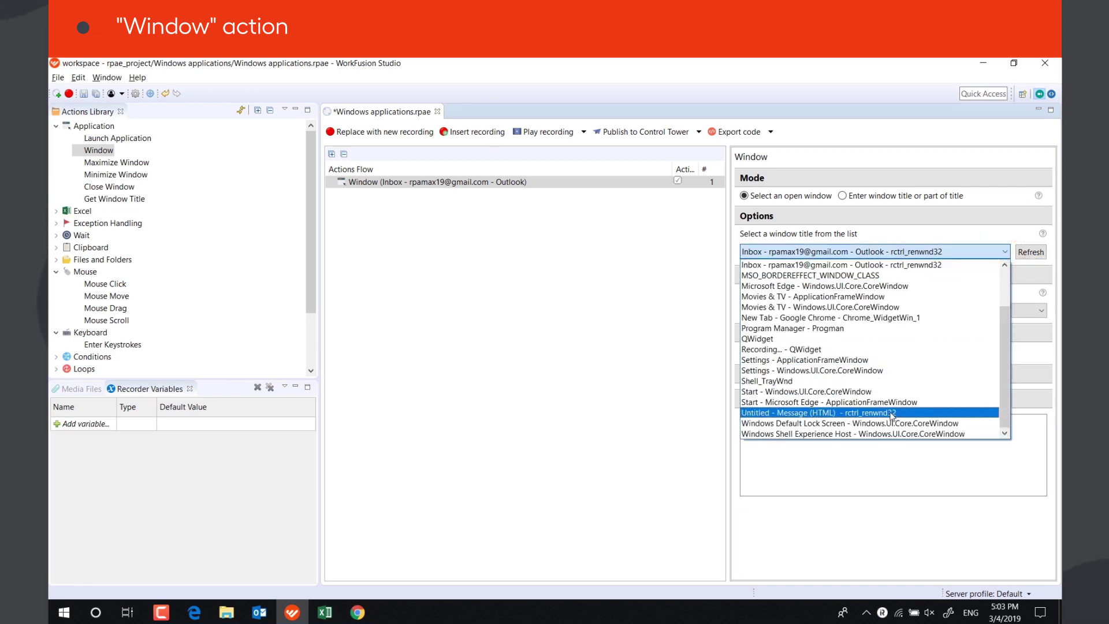
pyautogui.click(885, 414)
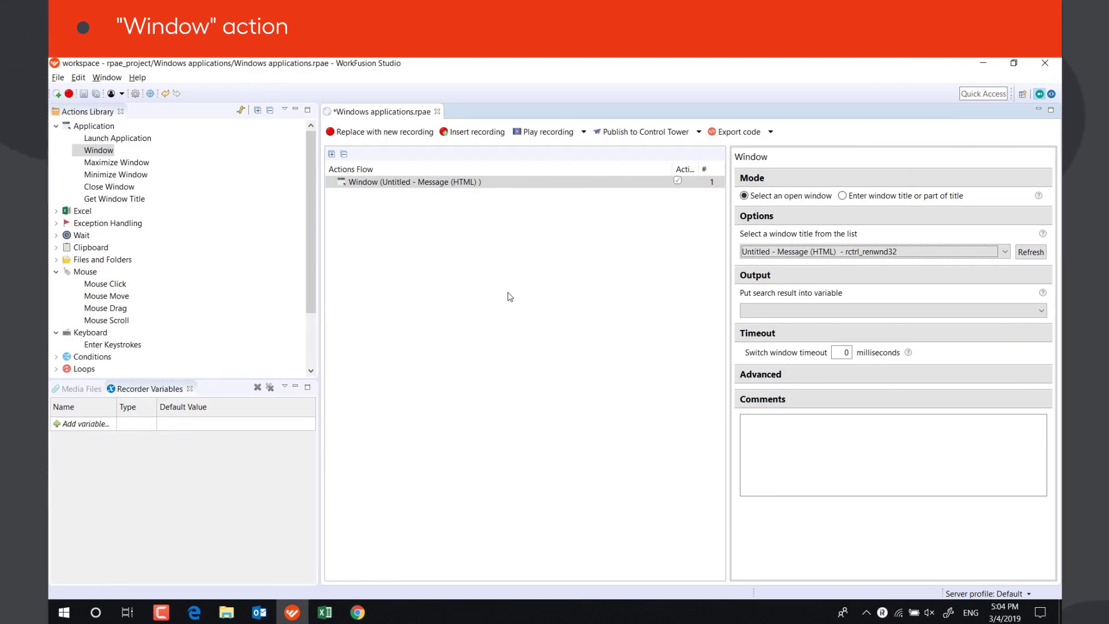
# Step: Set the Window step to match windows by the typed title 'Excel'
pyautogui.click(872, 199)
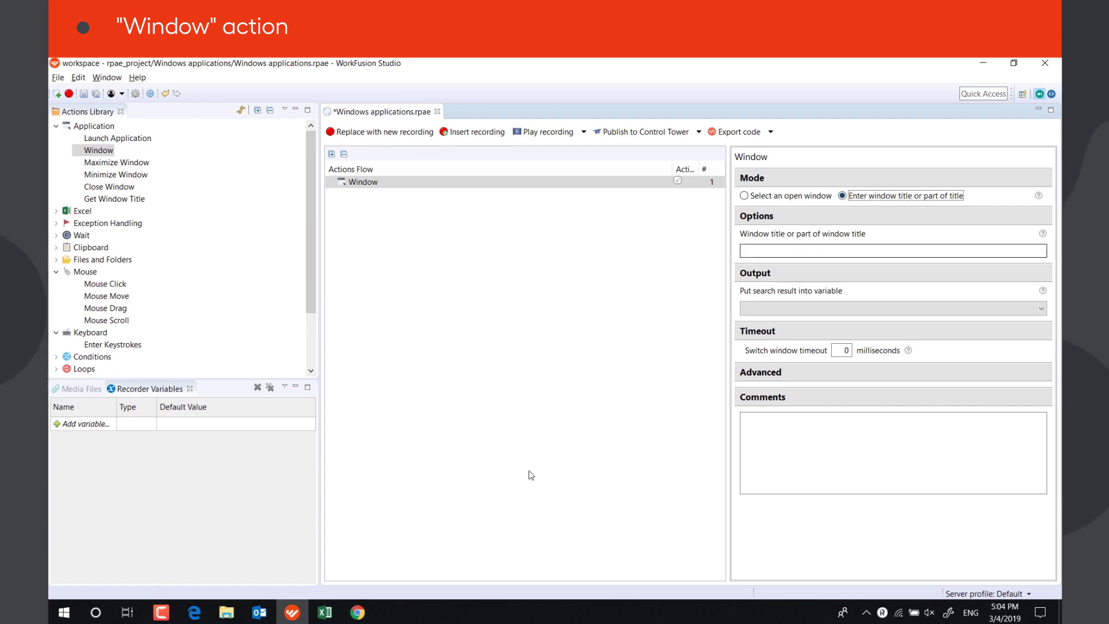
pyautogui.click(324, 612)
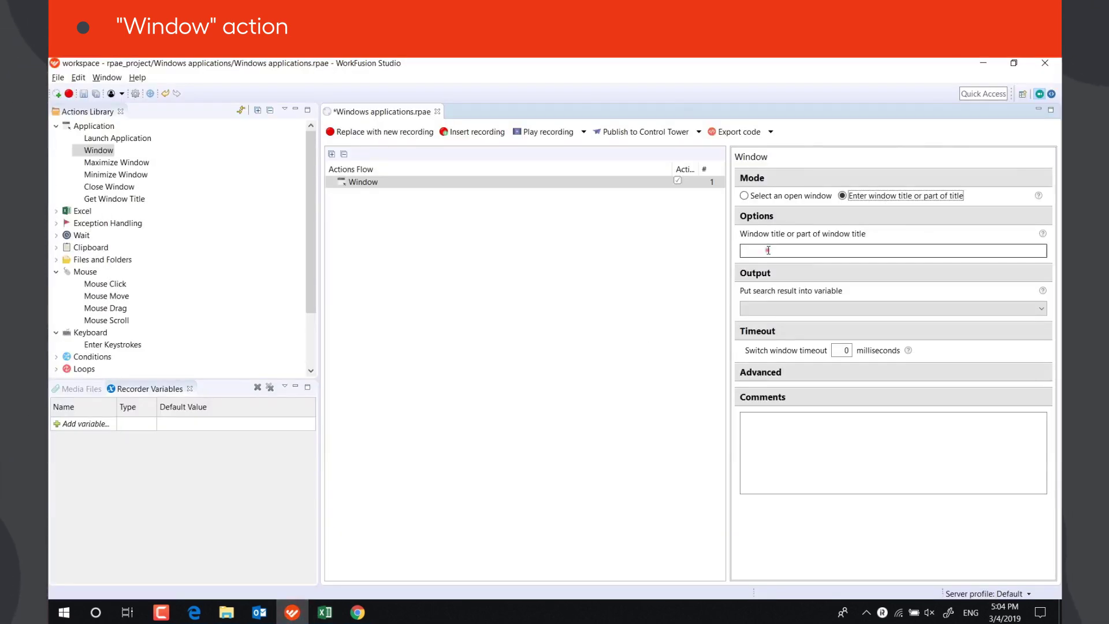
pyautogui.click(767, 250)
pyautogui.write('Excel')
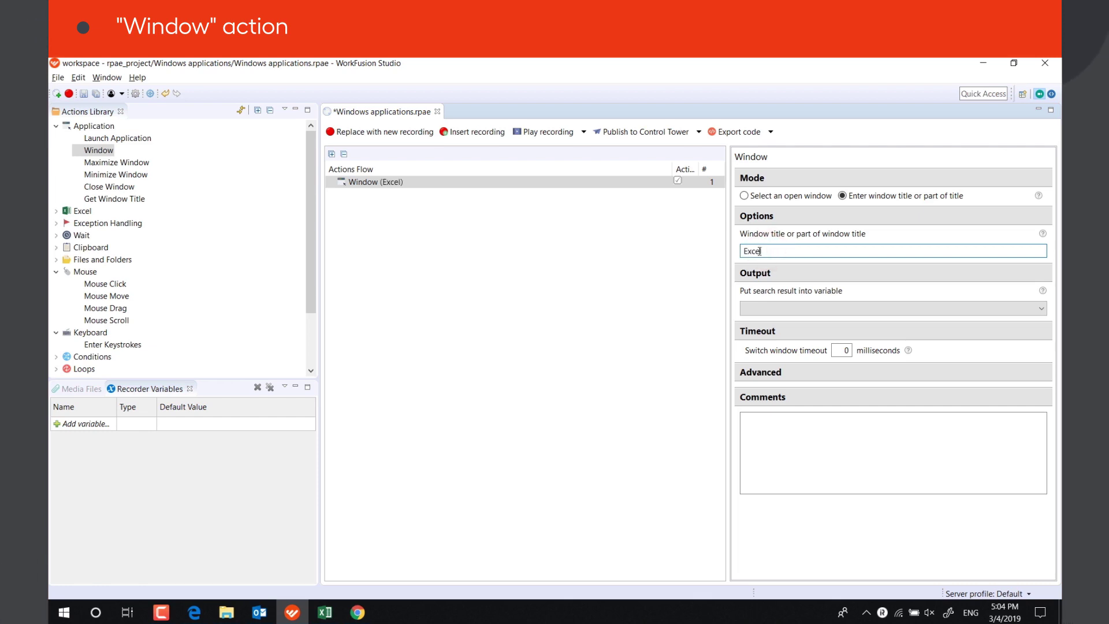
pyautogui.click(516, 315)
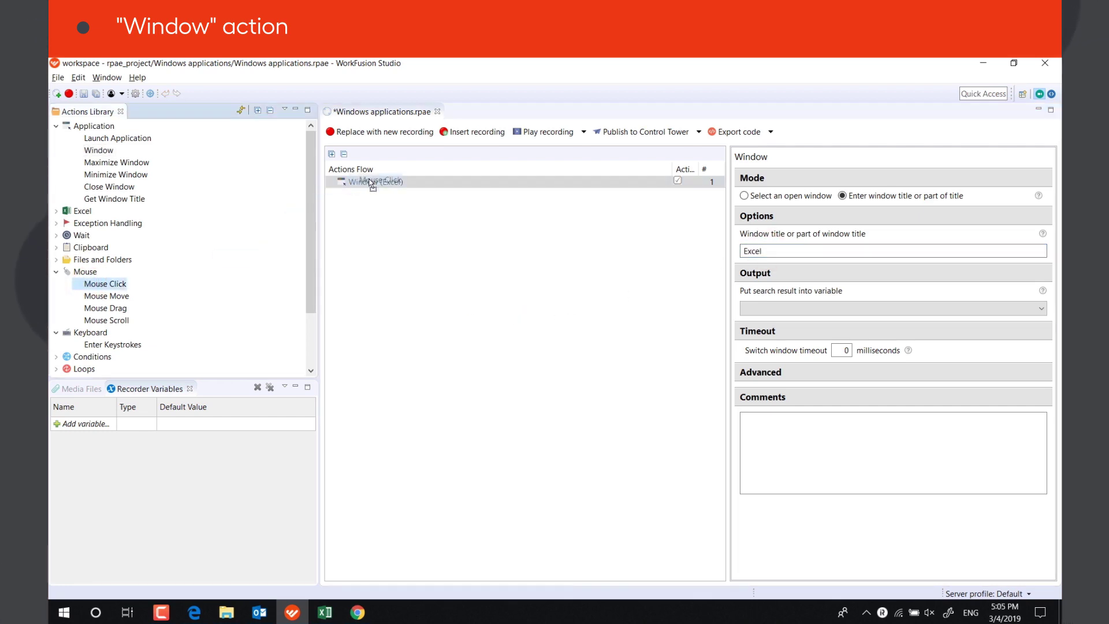
# Step: Add mouse-click and keystroke steps under the Excel window step, with the click targeting cell B3
pyautogui.moveTo(90, 288); pyautogui.dragTo(372, 183)
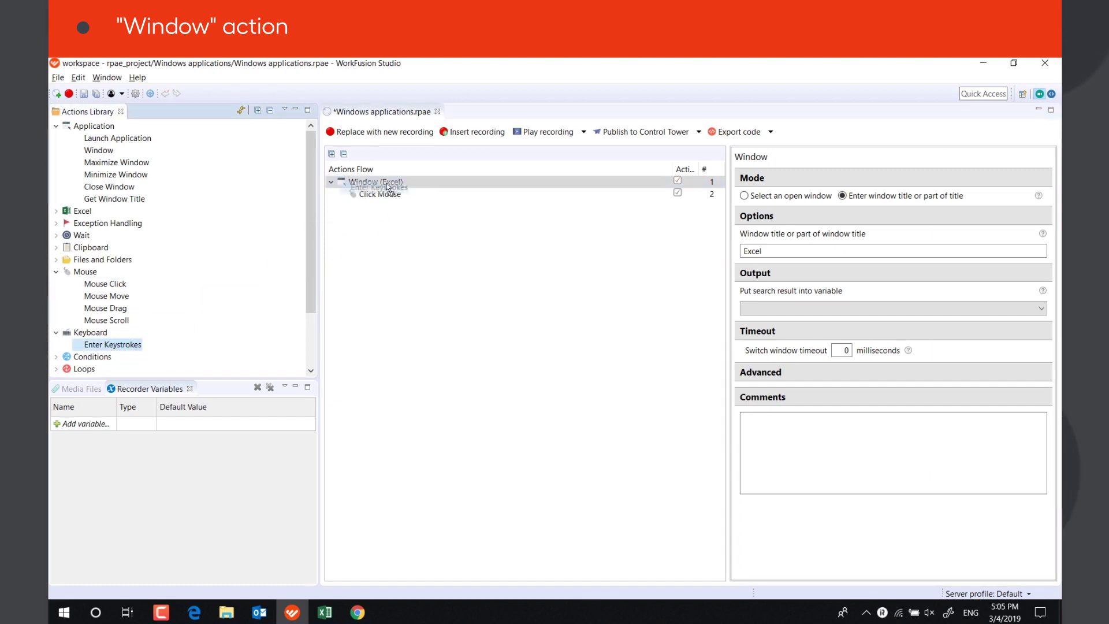
pyautogui.moveTo(113, 344); pyautogui.dragTo(381, 194)
pyautogui.click(408, 194)
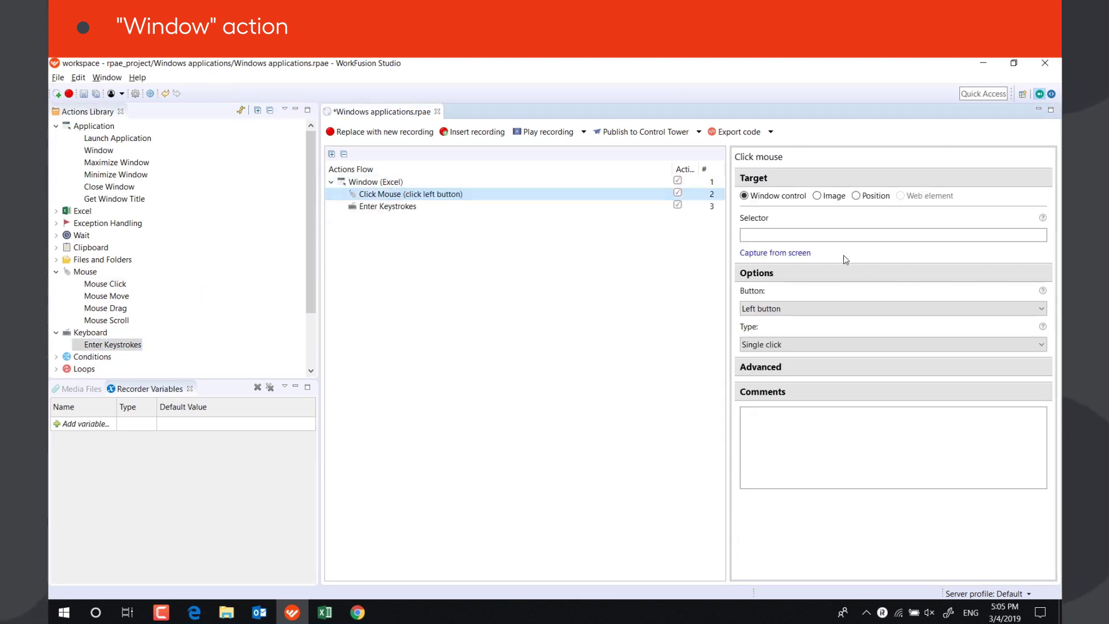
pyautogui.click(775, 253)
pyautogui.click(130, 235)
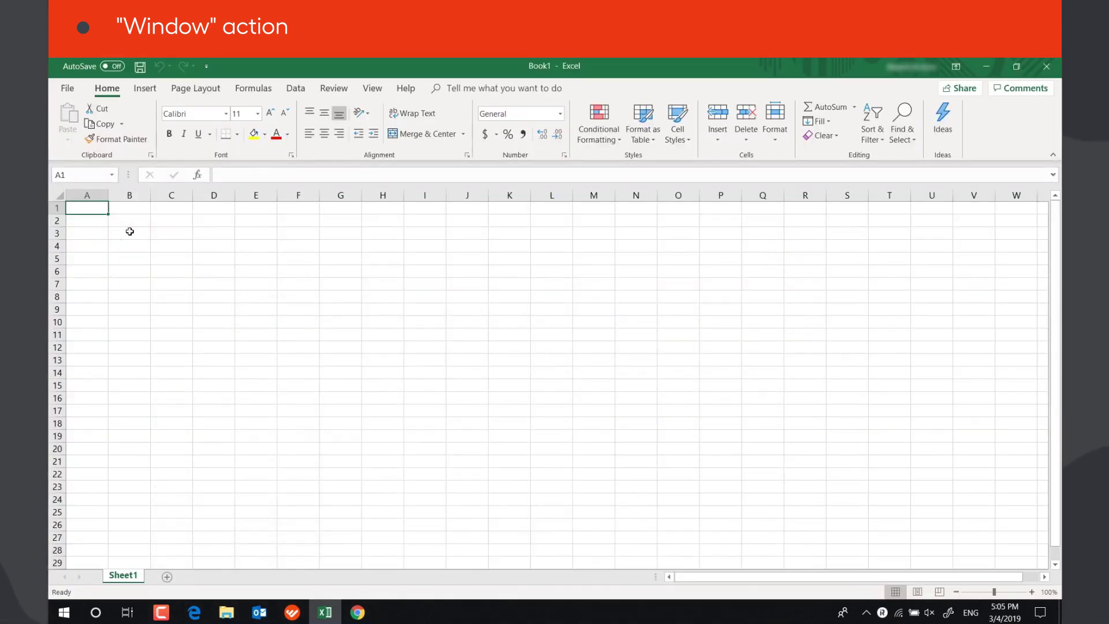
# Step: Have the keystroke step type 'Hello world!' and run the workflow
pyautogui.click(401, 208)
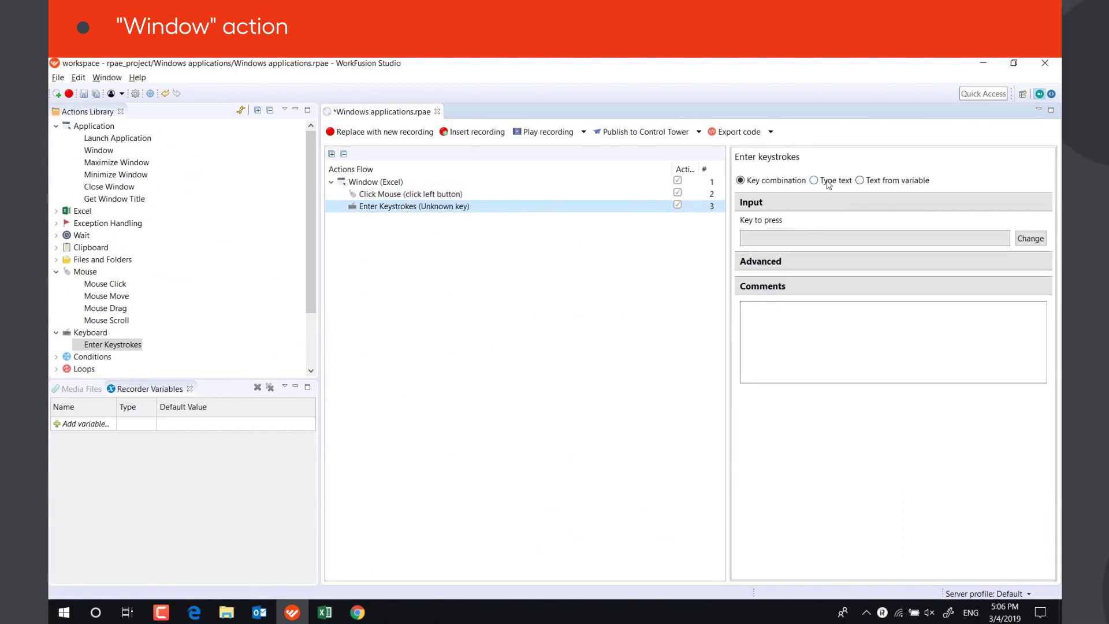
pyautogui.click(828, 182)
pyautogui.click(806, 247)
pyautogui.write('Hello world!')
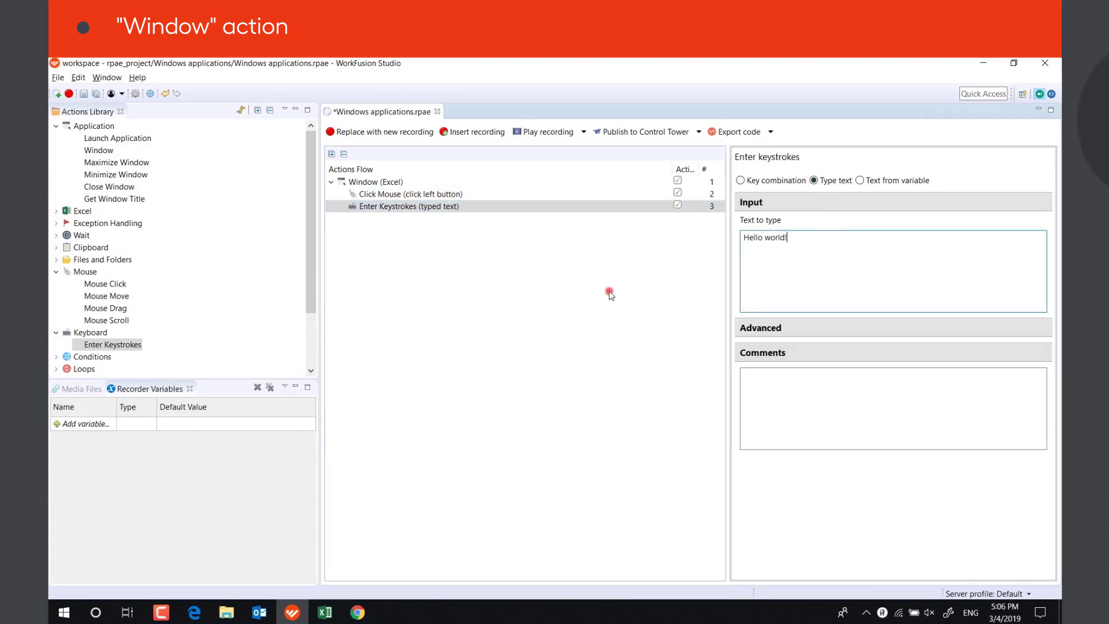
pyautogui.click(610, 295)
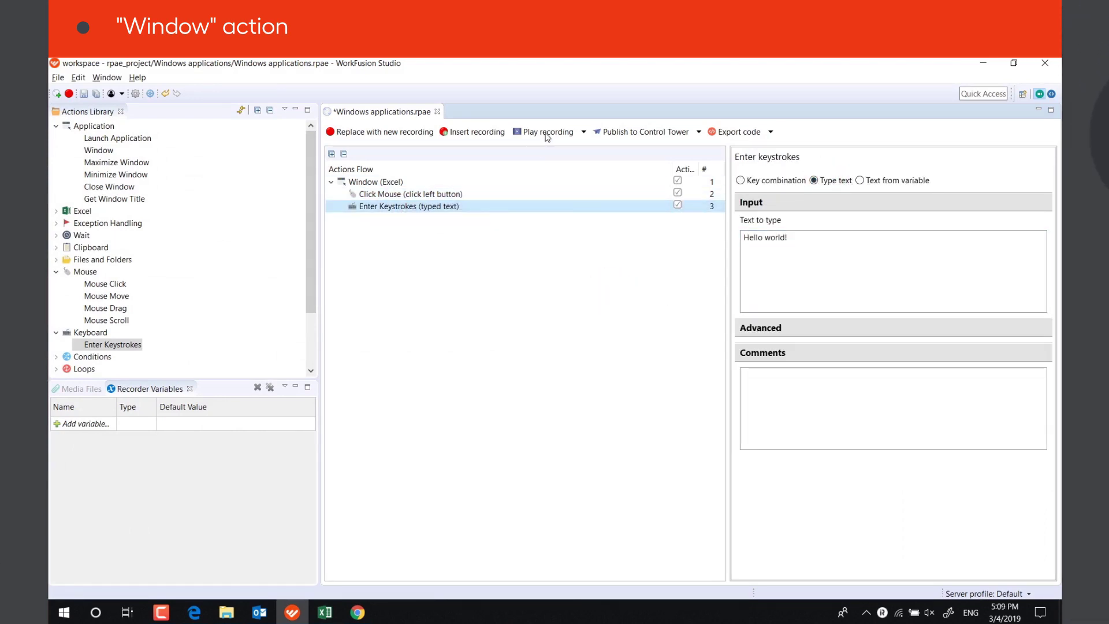
pyautogui.click(548, 133)
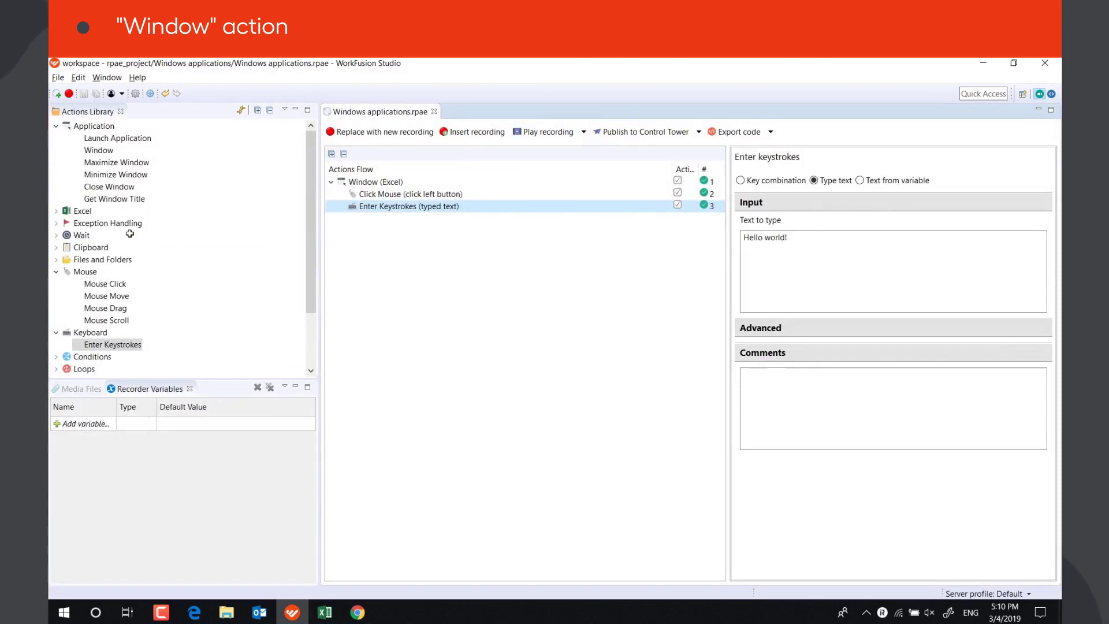
pyautogui.rightClick(371, 183)
# Step: Delete the Excel window step, then record composing a new Outlook email with a suggested recipient
pyautogui.click(393, 190)
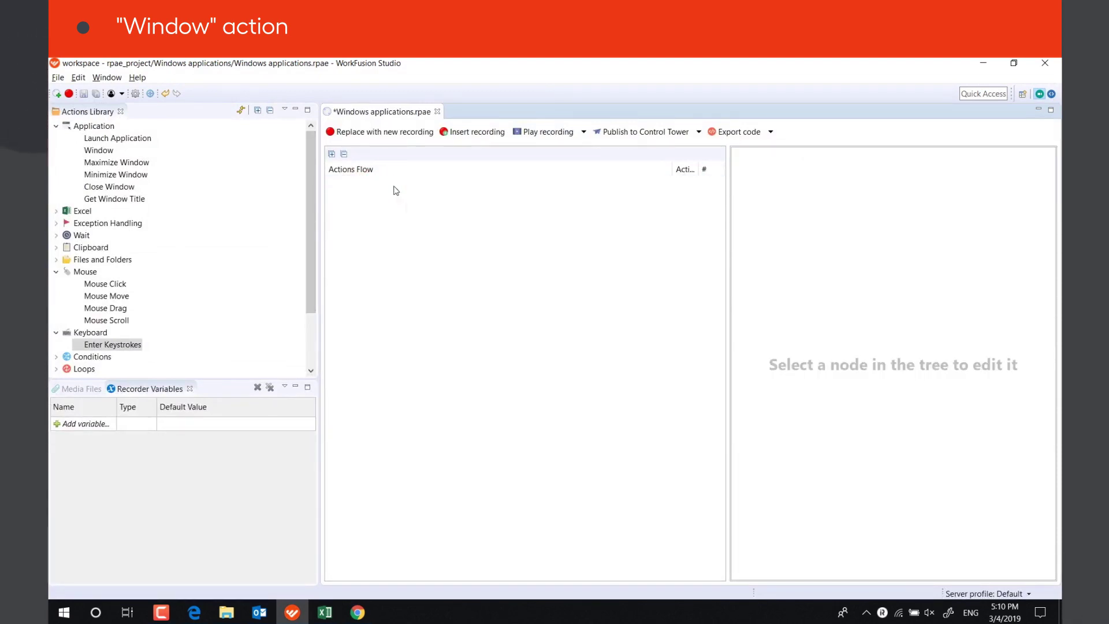
pyautogui.click(463, 132)
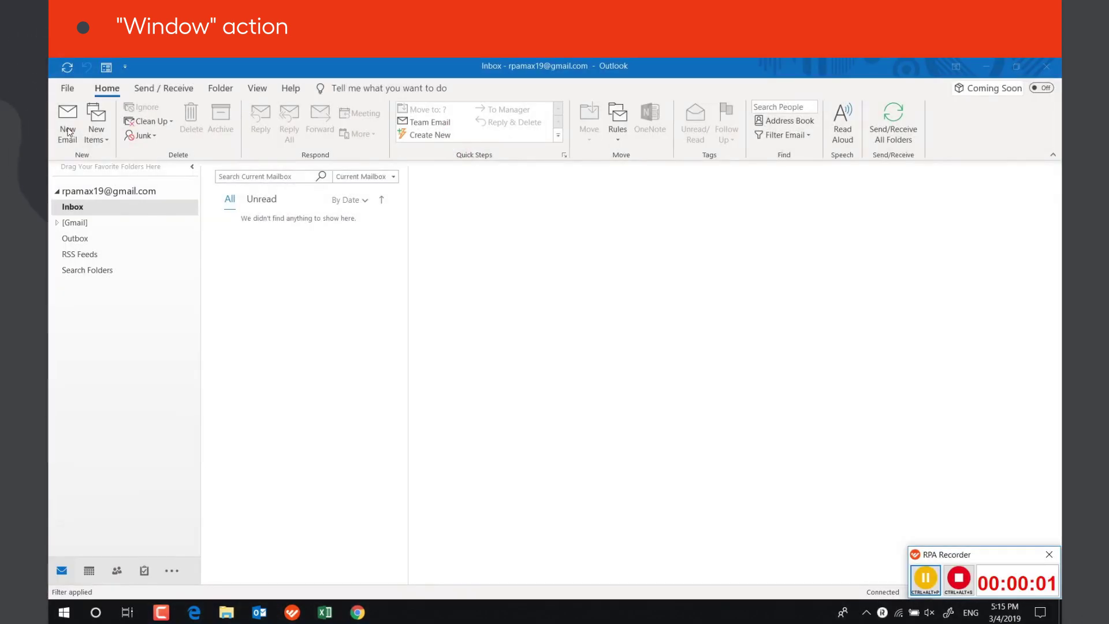
pyautogui.click(68, 132)
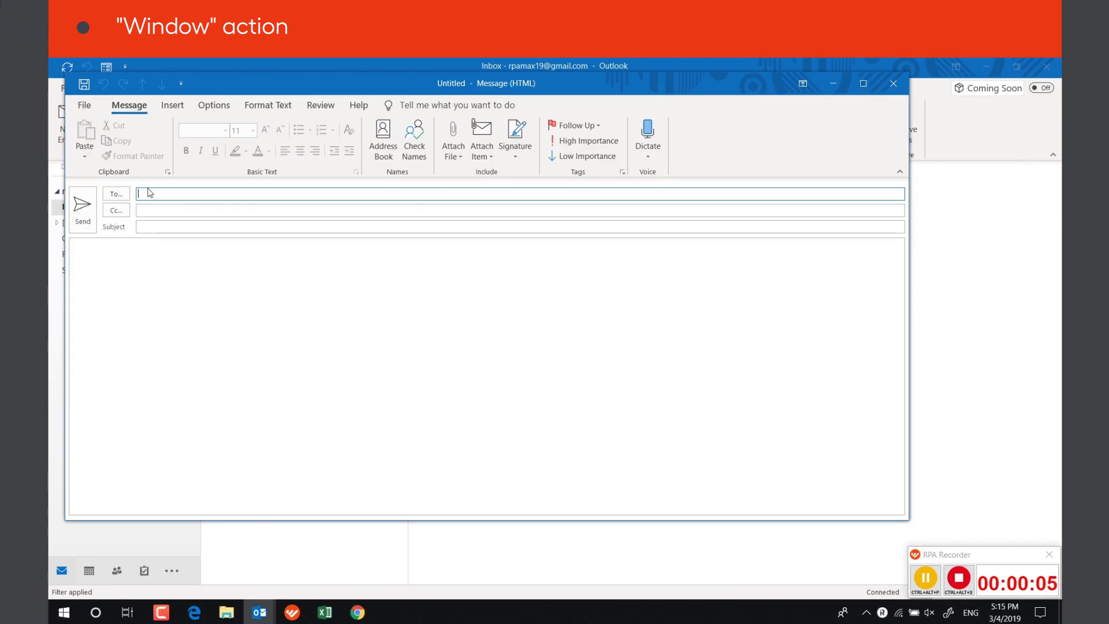
pyautogui.click(153, 192)
pyautogui.click(189, 252)
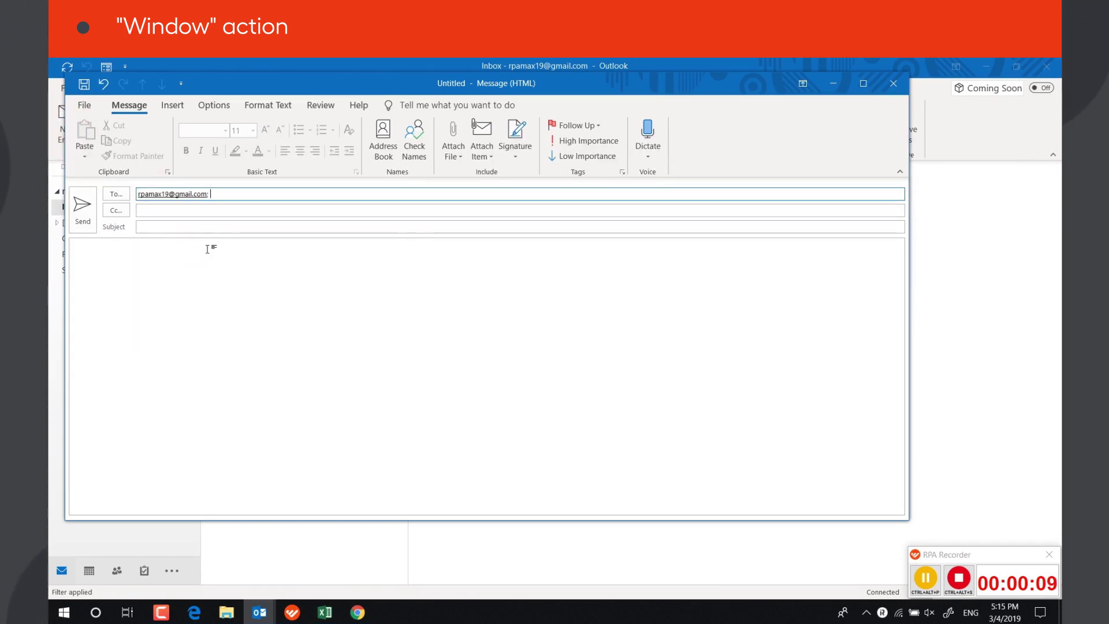
pyautogui.click(958, 578)
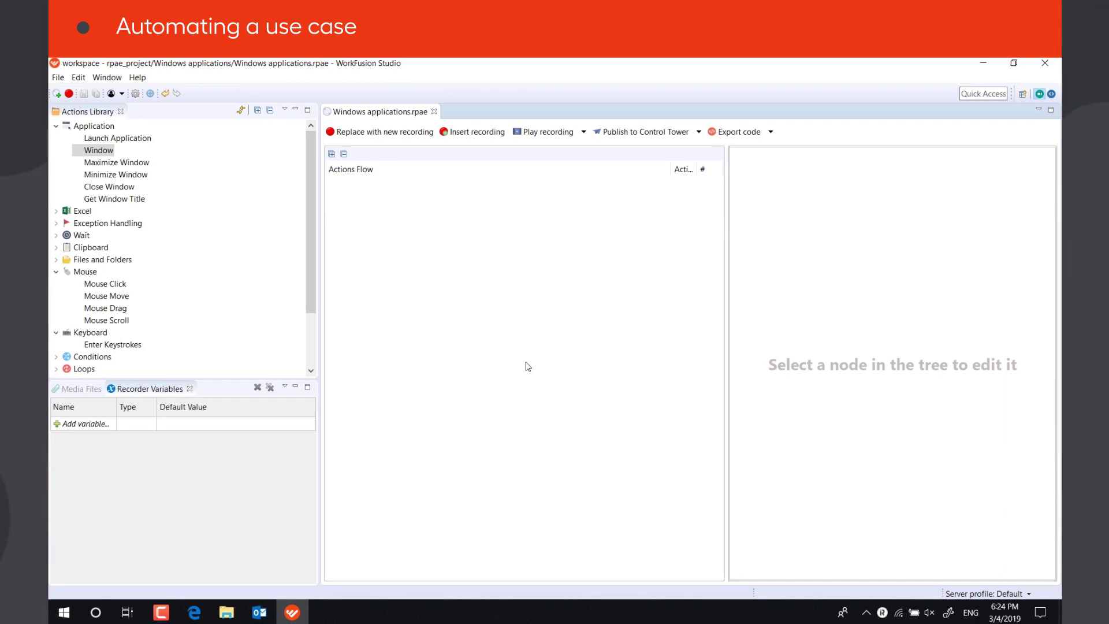
# Step: Open a new Outlook message, then close it unsent
pyautogui.click(259, 612)
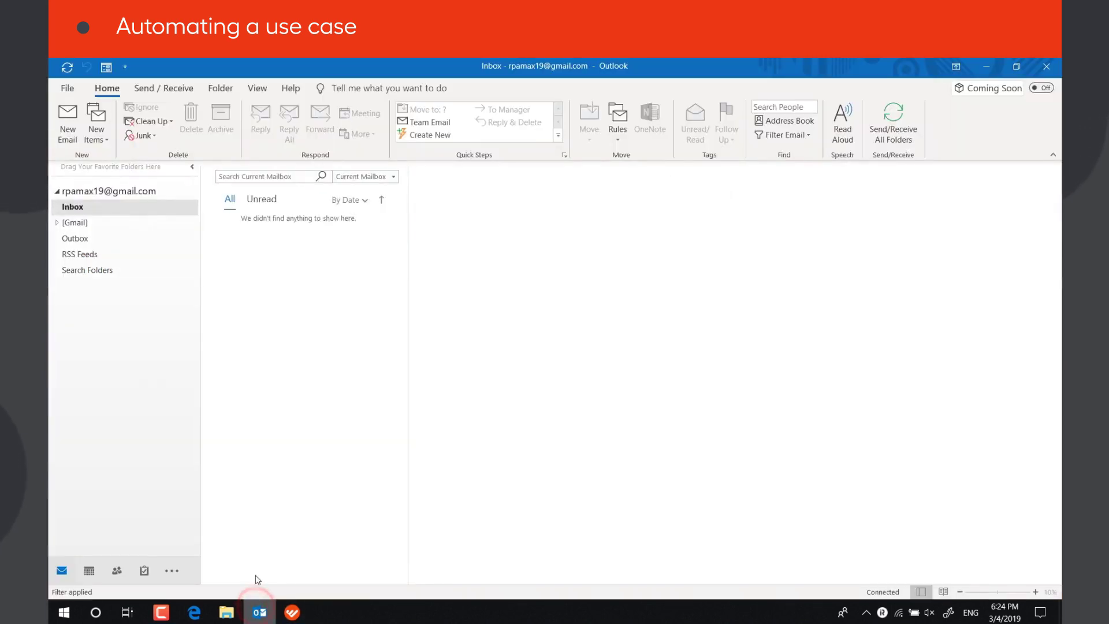
pyautogui.click(65, 125)
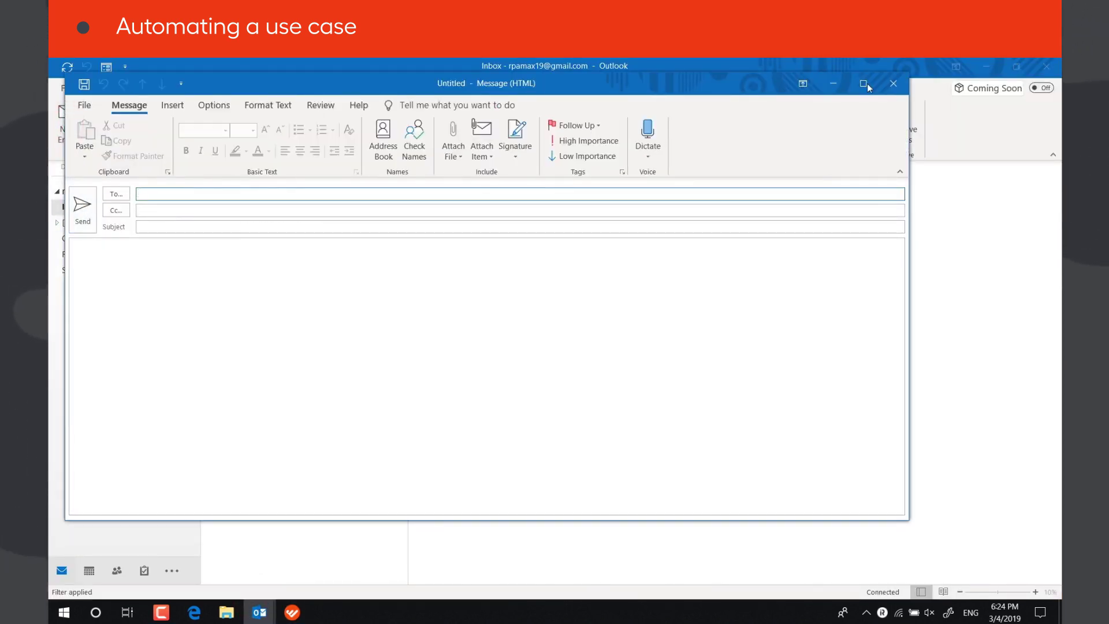
pyautogui.click(893, 84)
pyautogui.click(292, 613)
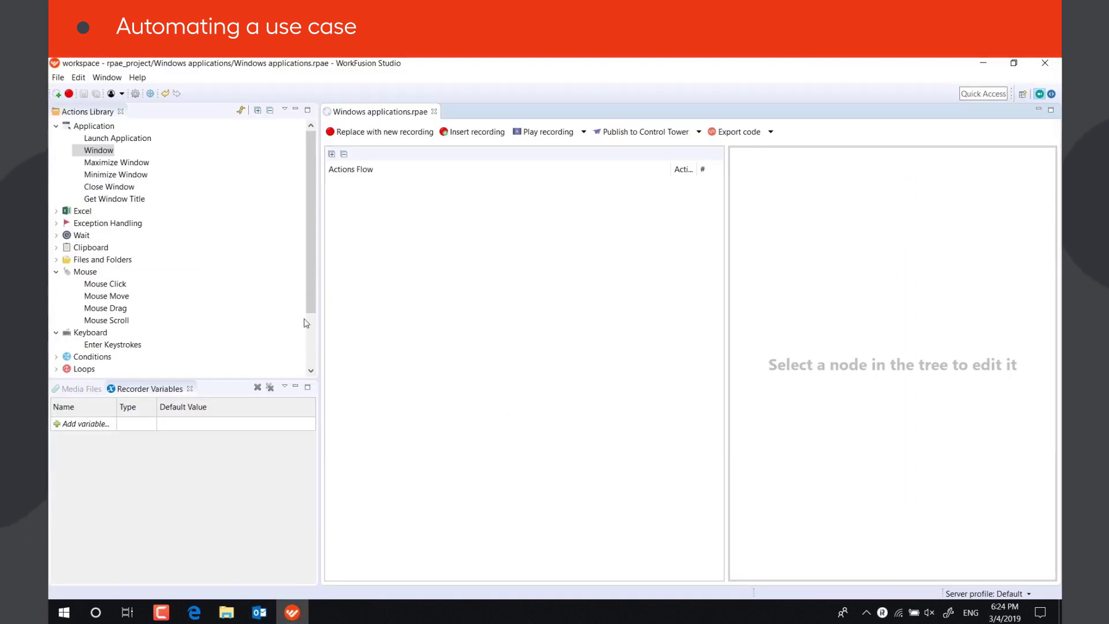
# Step: Add a Win+R keystroke step to the empty flow
pyautogui.moveTo(113, 343); pyautogui.dragTo(433, 197)
pyautogui.click(426, 186)
pyautogui.click(1031, 240)
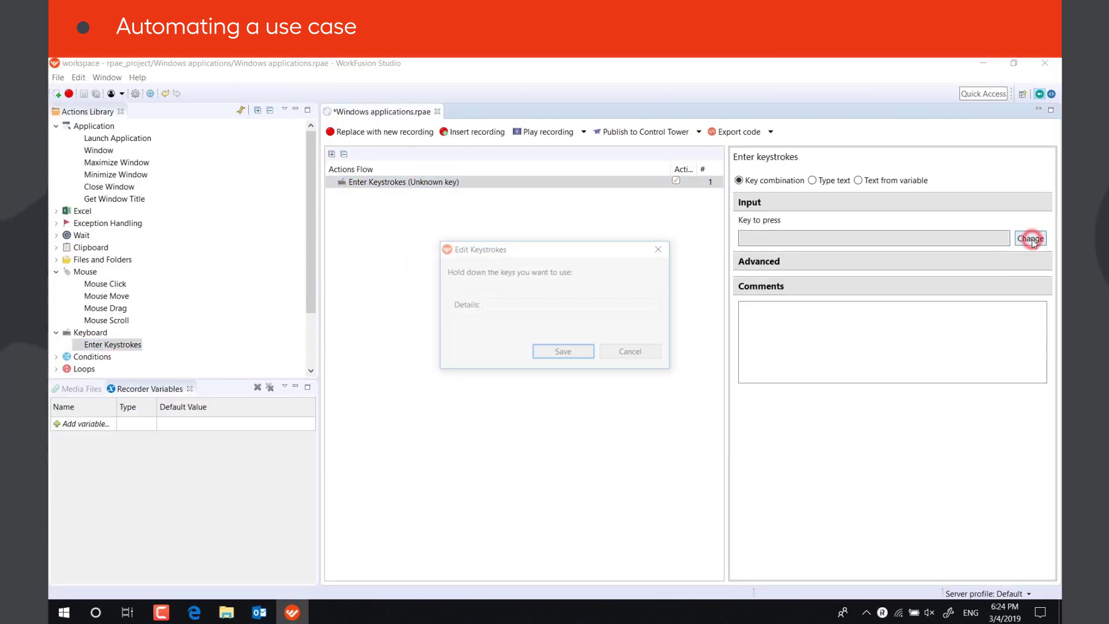
pyautogui.press('super+r')
pyautogui.click(563, 353)
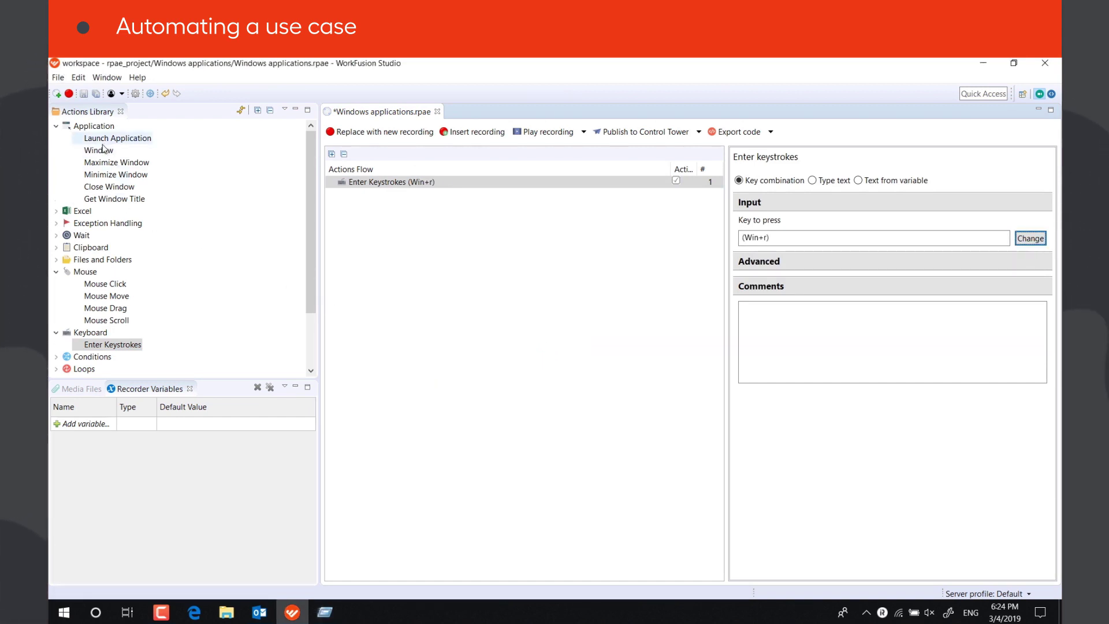
# Step: Wrap it in a Window step targeting Shell_TrayWnd, and add a second Window step
pyautogui.moveTo(103, 149); pyautogui.dragTo(375, 199)
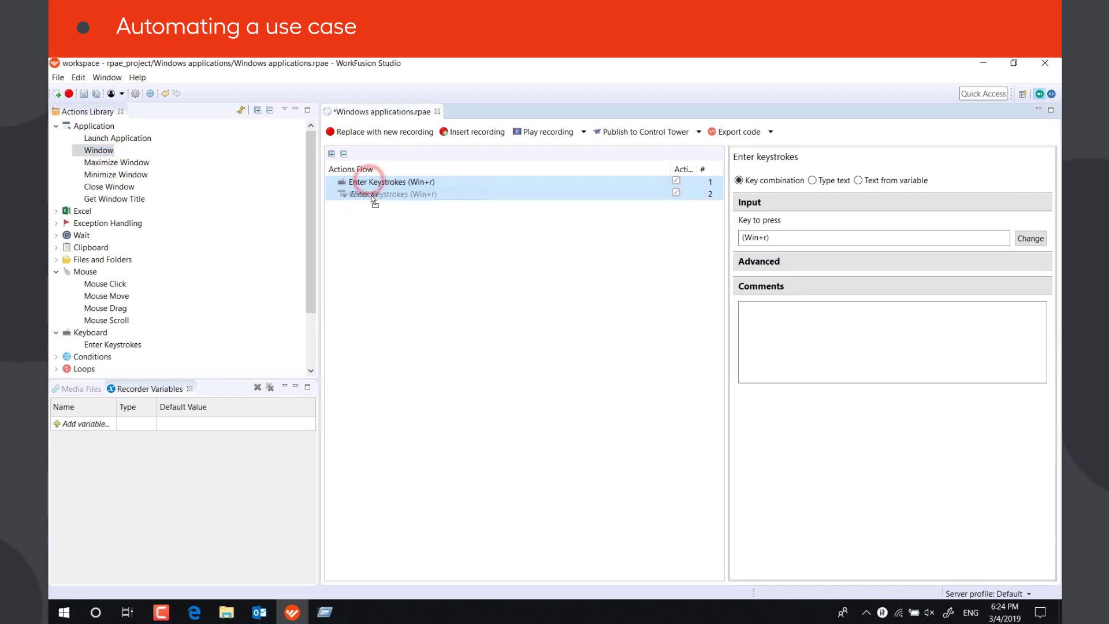
pyautogui.click(752, 253)
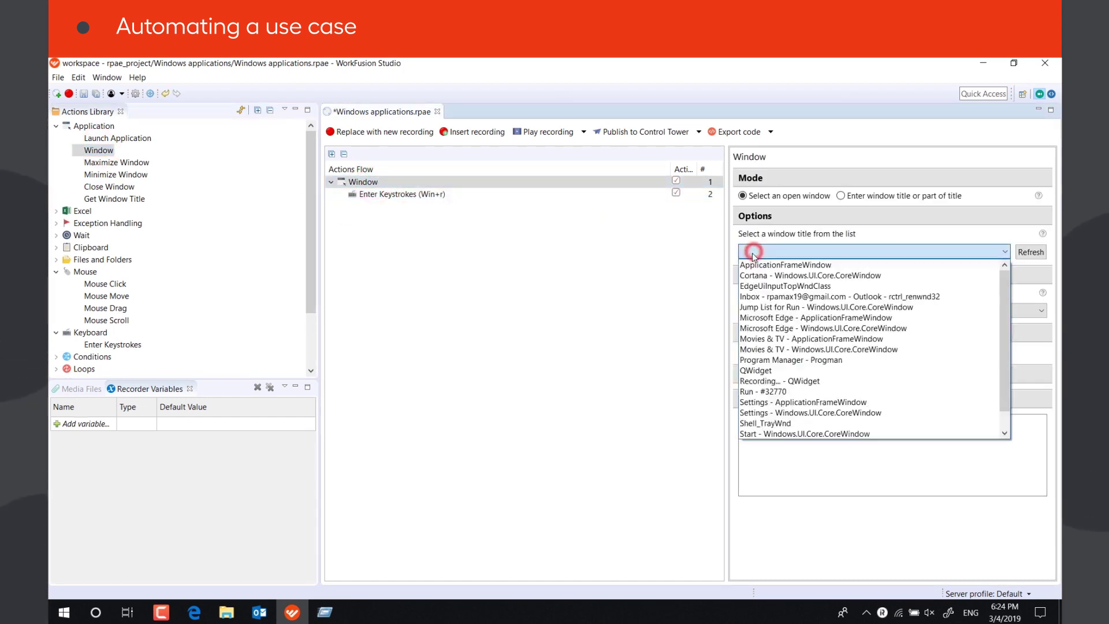
pyautogui.click(765, 424)
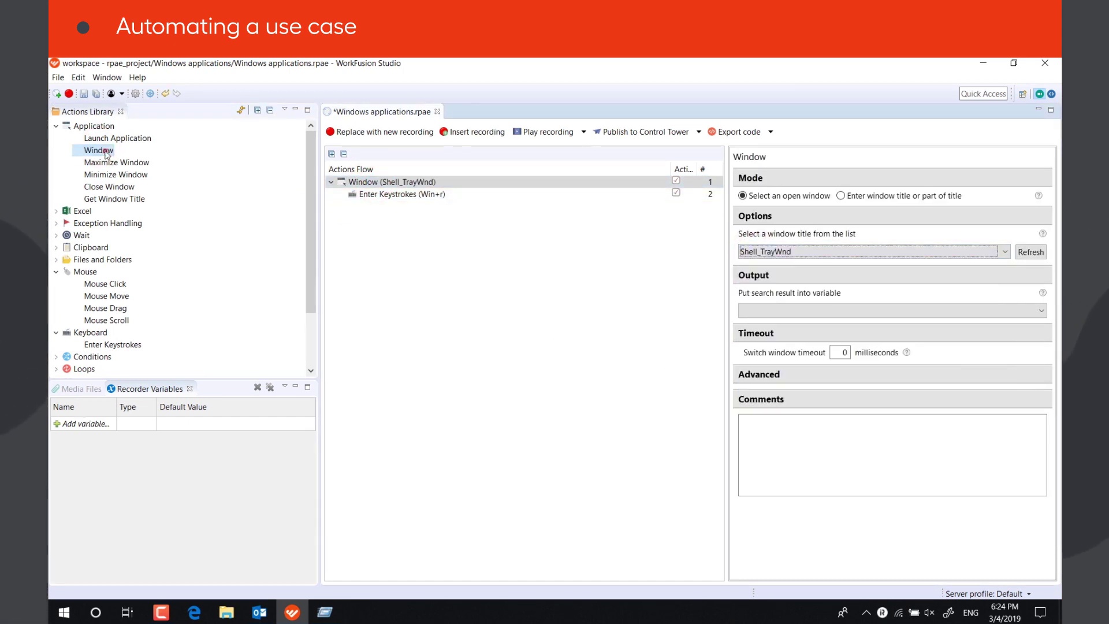
pyautogui.moveTo(106, 152); pyautogui.dragTo(379, 211)
# Step: Make the second Window step match the Run title and type 'outlook' inside it
pyautogui.click(840, 195)
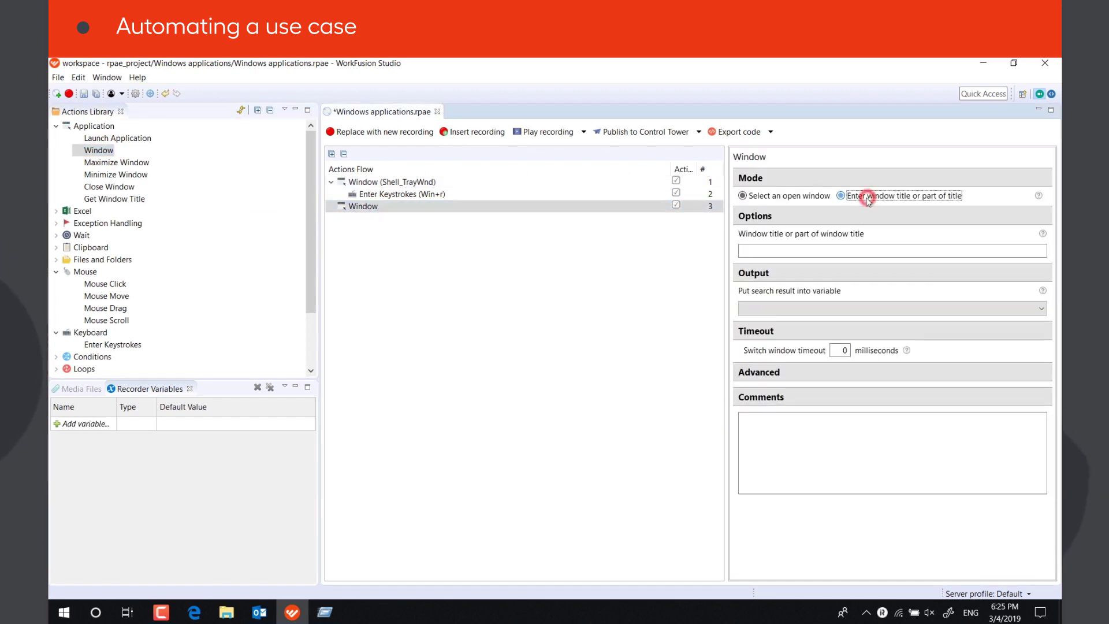
pyautogui.click(827, 252)
pyautogui.write('Run')
pyautogui.click(606, 329)
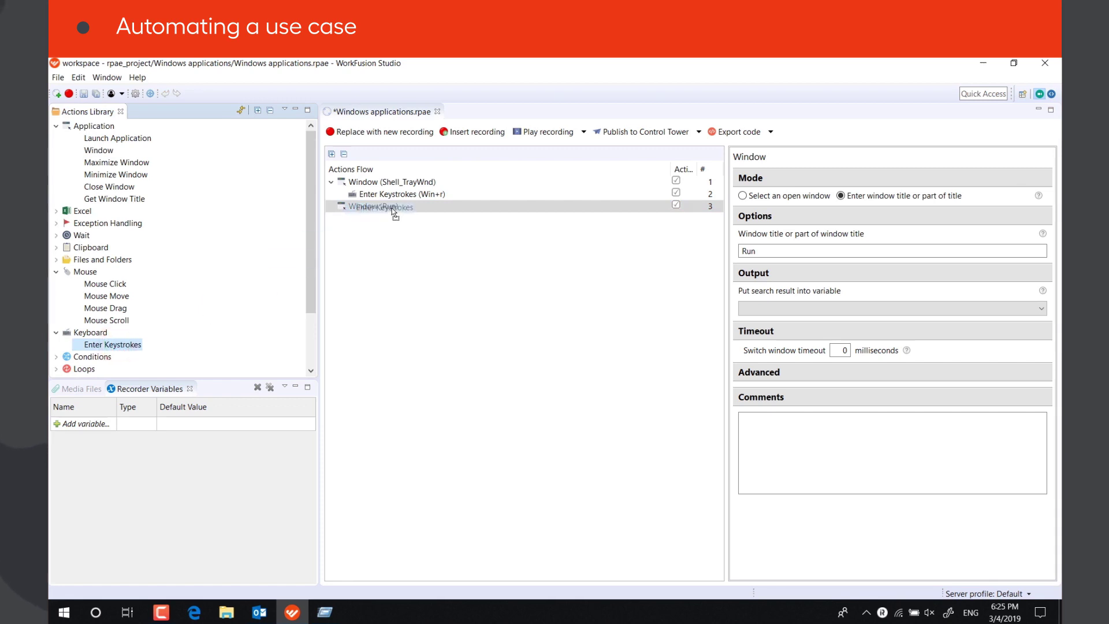
pyautogui.moveTo(118, 346); pyautogui.dragTo(381, 217)
pyautogui.click(833, 181)
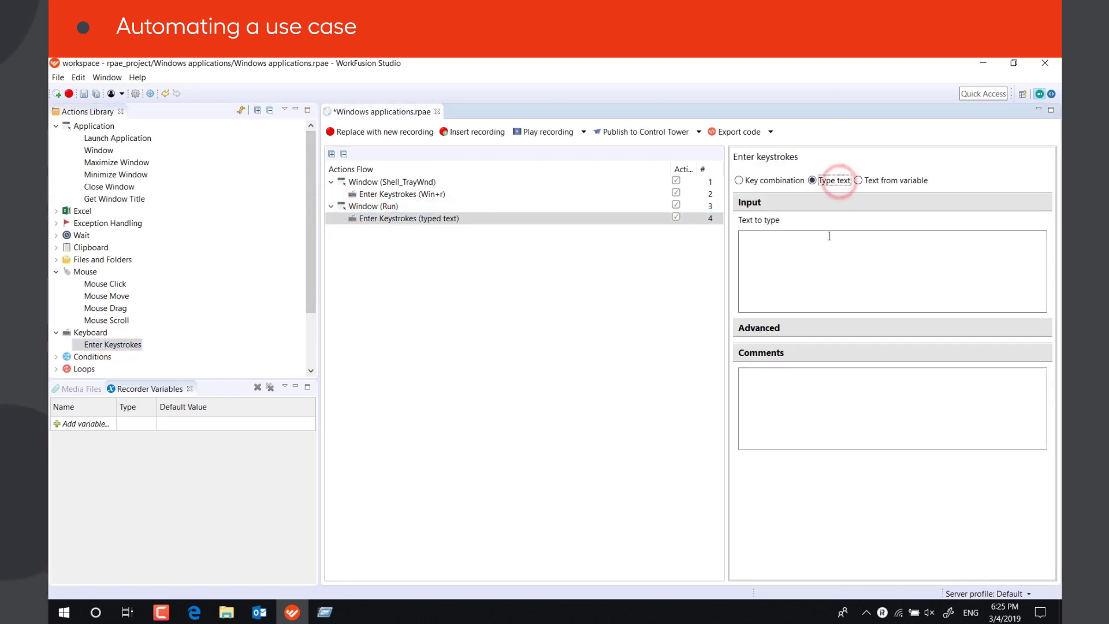
pyautogui.write('outlook')
pyautogui.click(591, 287)
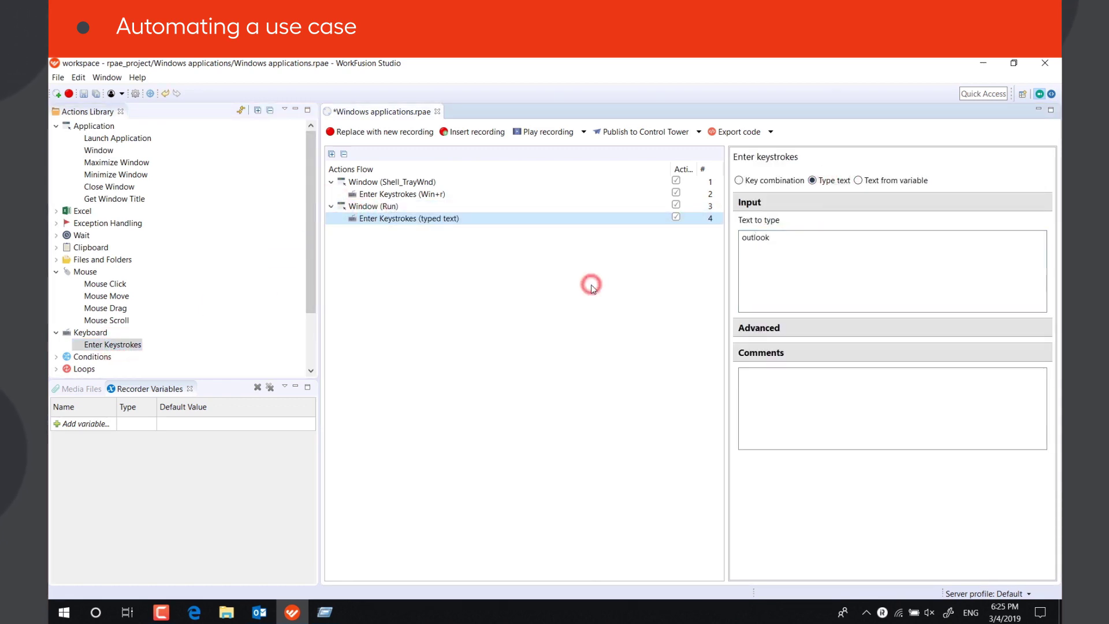
# Step: Add an Enter keystroke step, then bring the Outlook inbox forward and switch back
pyautogui.moveTo(112, 344); pyautogui.dragTo(589, 231)
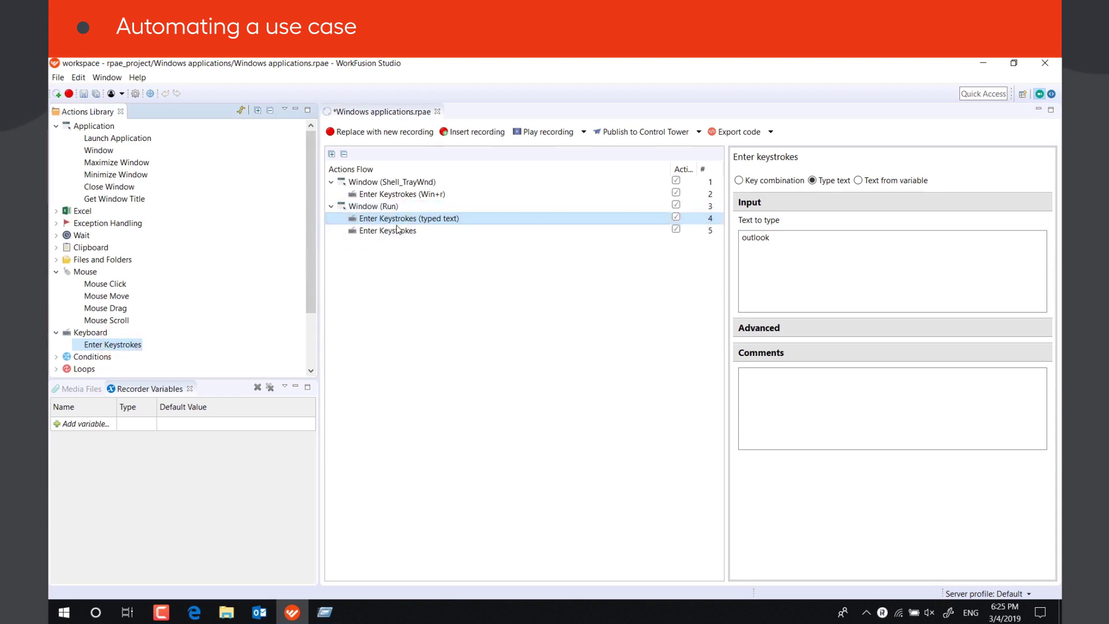
pyautogui.click(1030, 238)
pyautogui.press('Return')
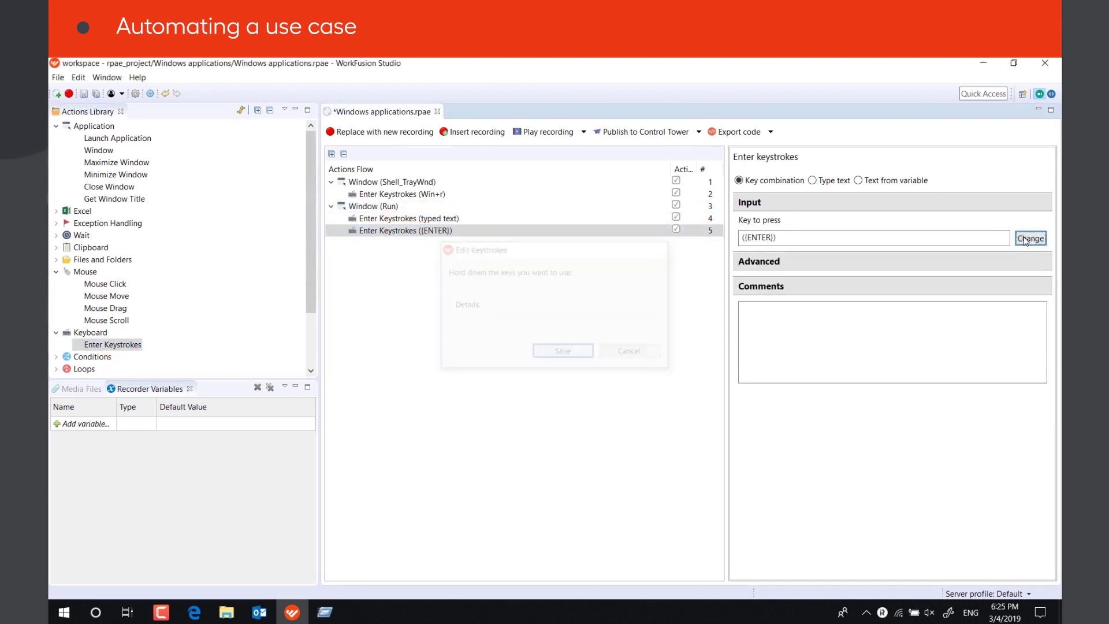
pyautogui.click(259, 612)
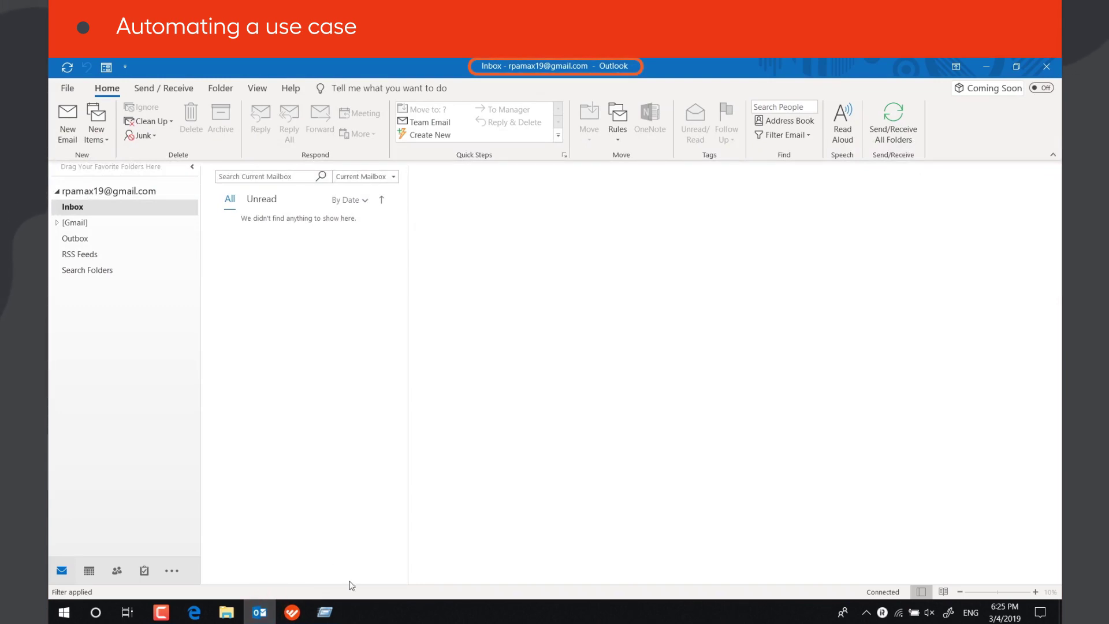
pyautogui.hotkey('alt', 'Tab')
# Step: Add a Window step targeting the Outlook Inbox window
pyautogui.moveTo(98, 150); pyautogui.dragTo(369, 243)
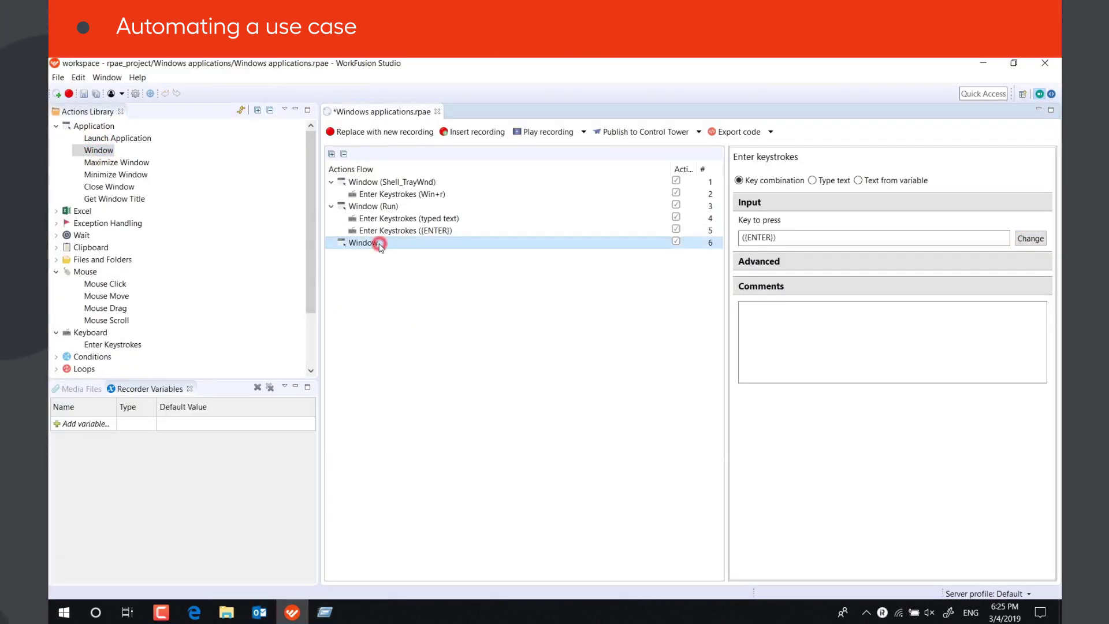
pyautogui.click(779, 252)
pyautogui.click(770, 297)
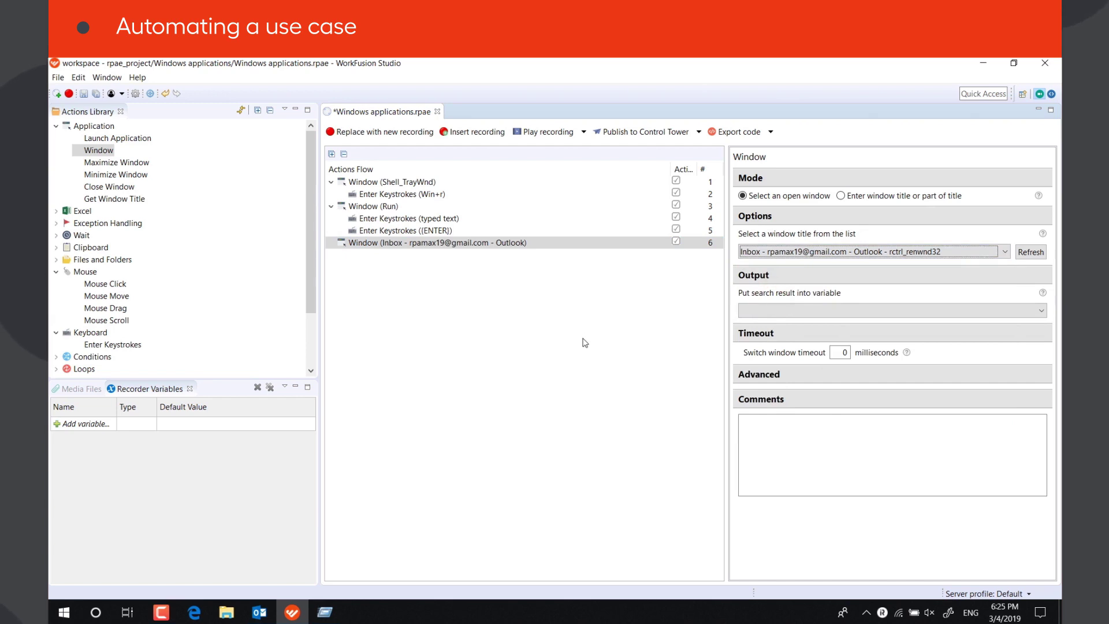
# Step: Add a mouse-click step under it, captured on Outlook's New Email command
pyautogui.moveTo(120, 288)
pyautogui.mouseDown()
pyautogui.moveTo(378, 249)
pyautogui.moveTo(334, 252)
pyautogui.mouseUp()
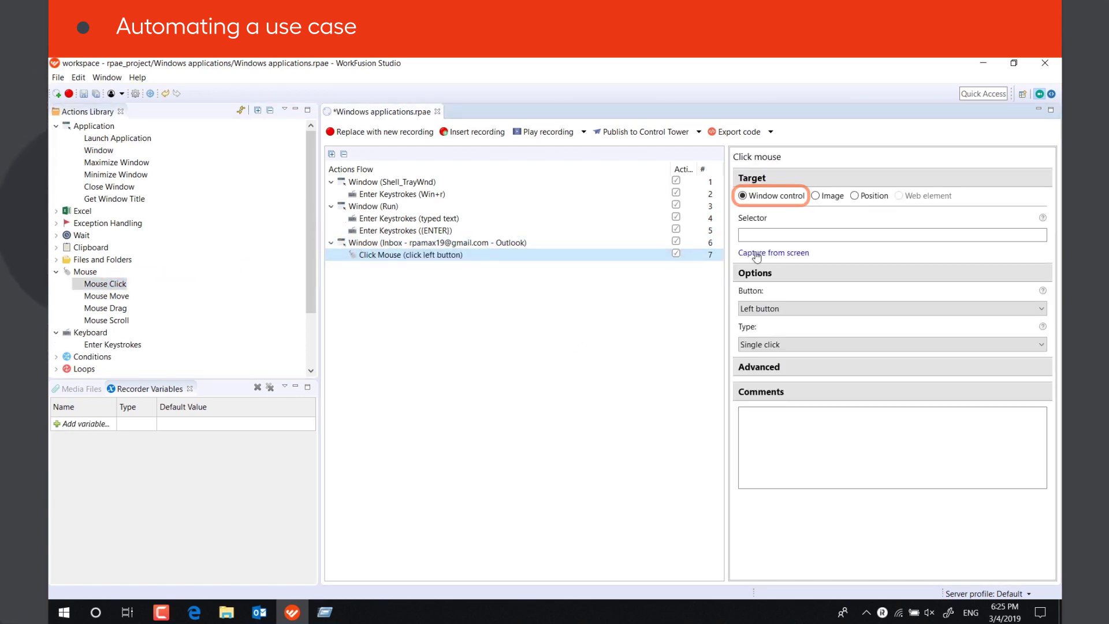
pyautogui.click(756, 254)
pyautogui.click(69, 139)
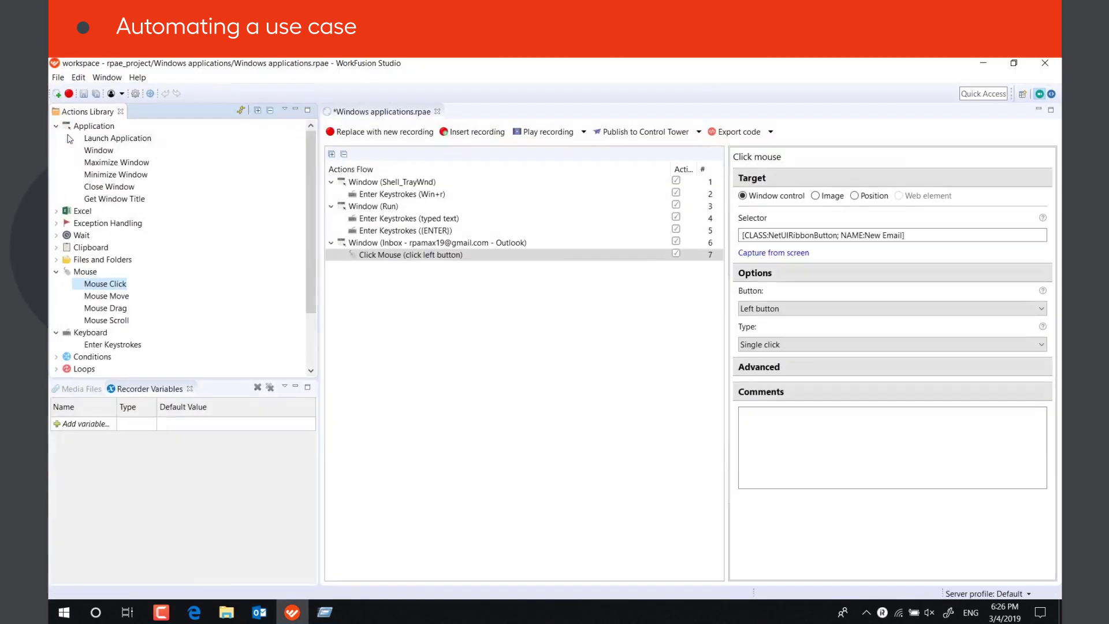
pyautogui.moveTo(259, 613)
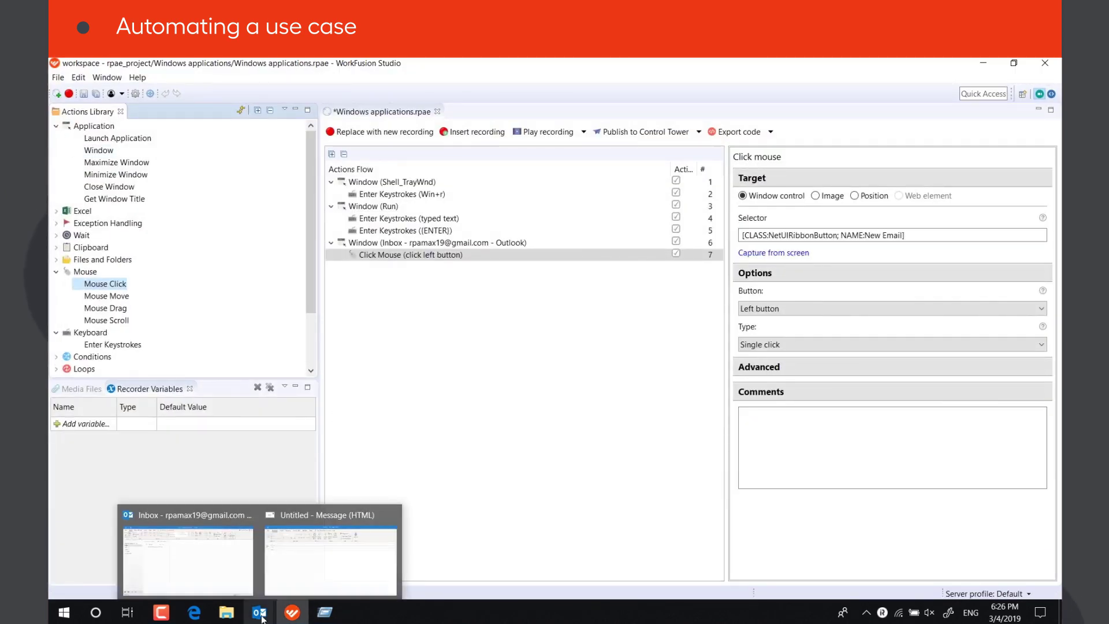
pyautogui.click(296, 551)
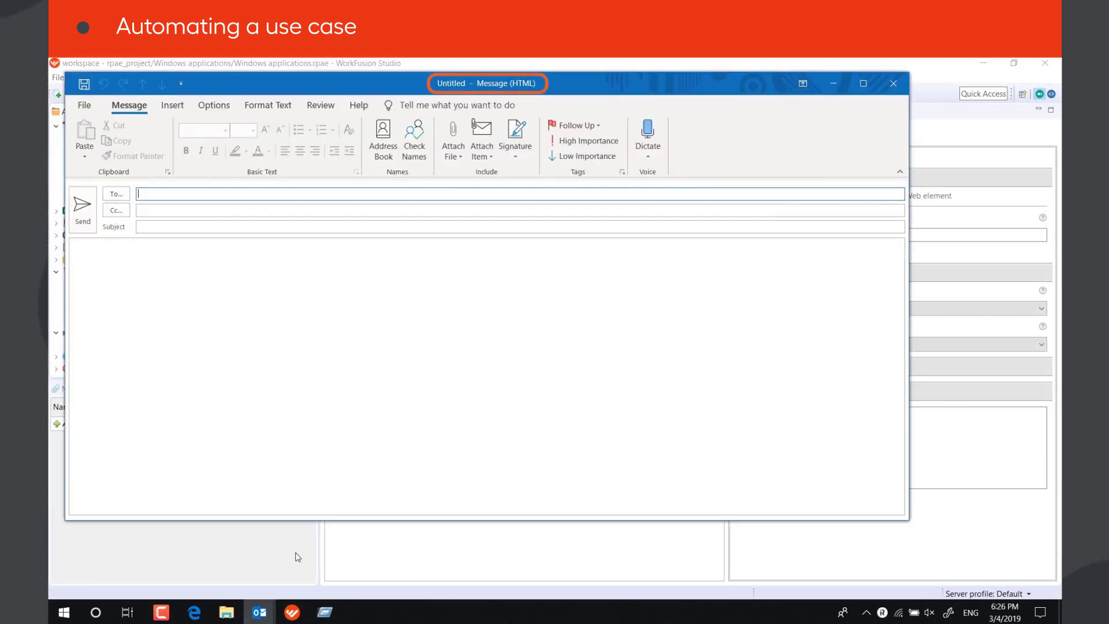
pyautogui.click(296, 557)
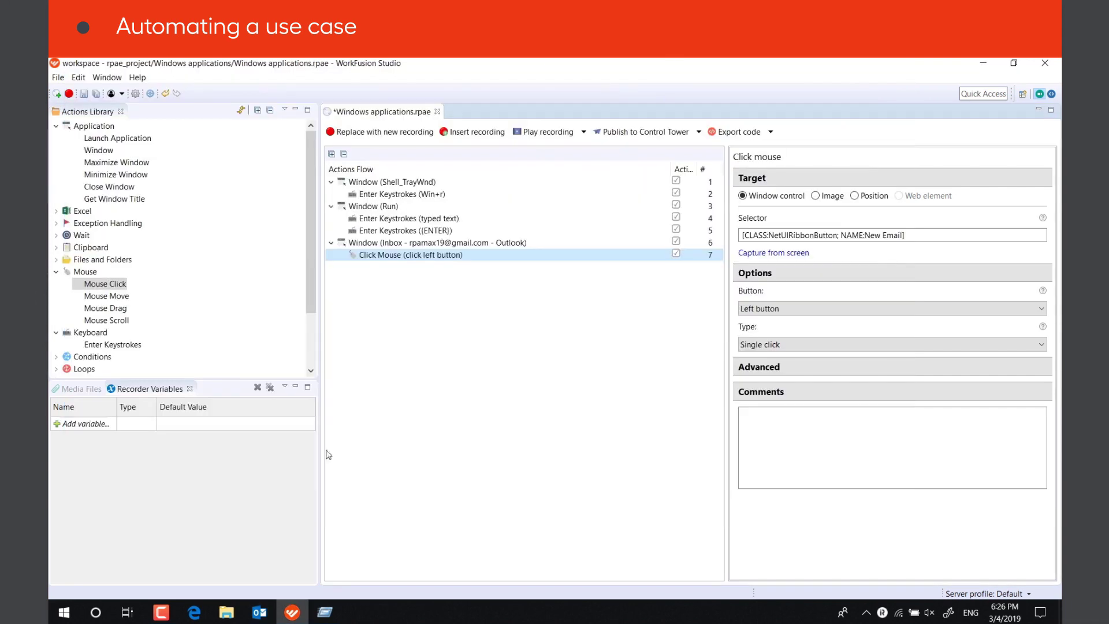
# Step: Add a Window step for Untitled - Message (HTML) with a keystroke step typing the recipient
pyautogui.moveTo(90, 151); pyautogui.dragTo(364, 268)
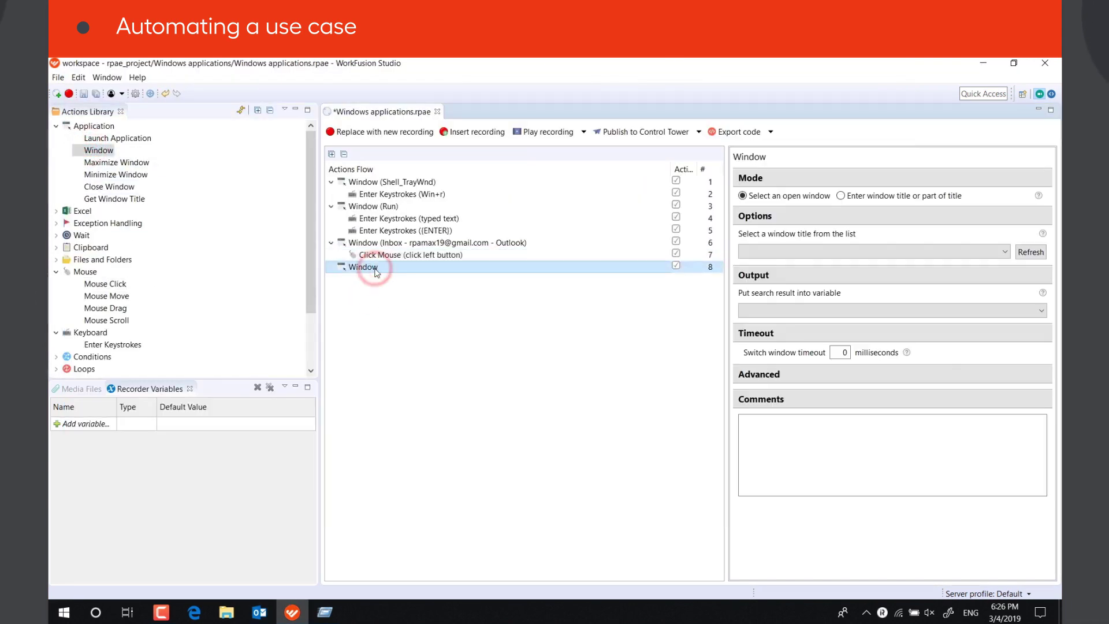
pyautogui.click(1030, 251)
pyautogui.click(1005, 252)
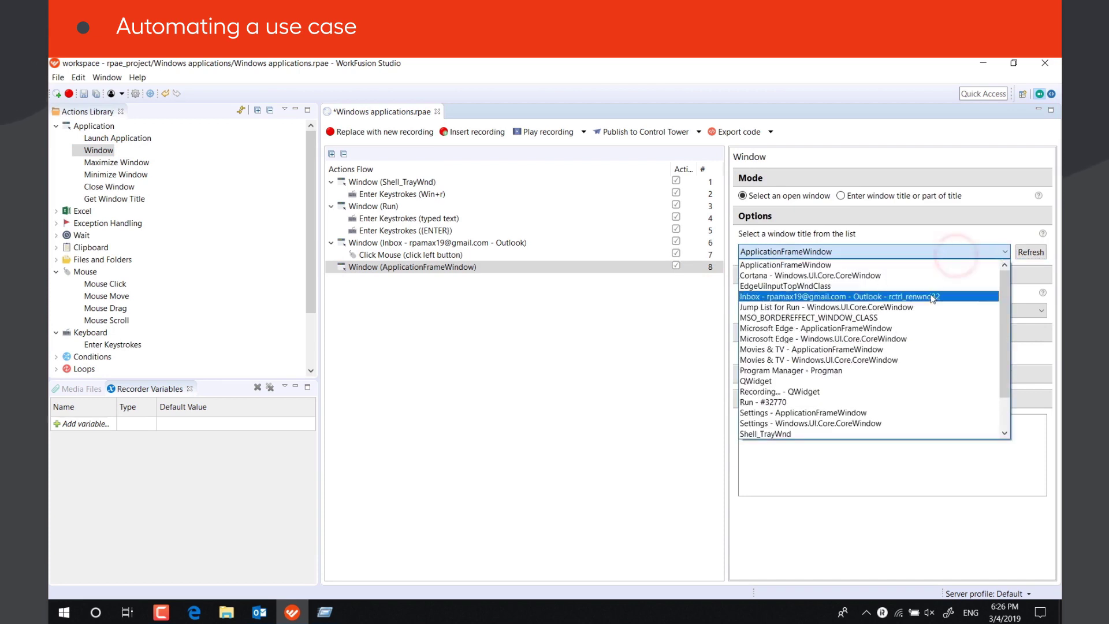
pyautogui.click(866, 413)
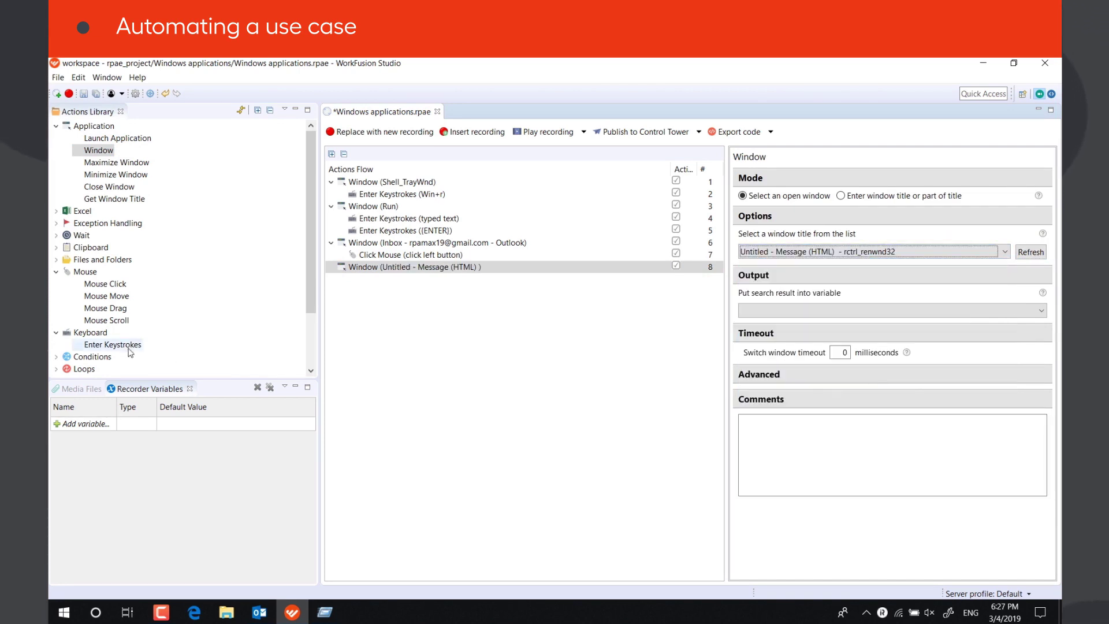
pyautogui.moveTo(113, 345); pyautogui.dragTo(385, 275)
pyautogui.click(808, 246)
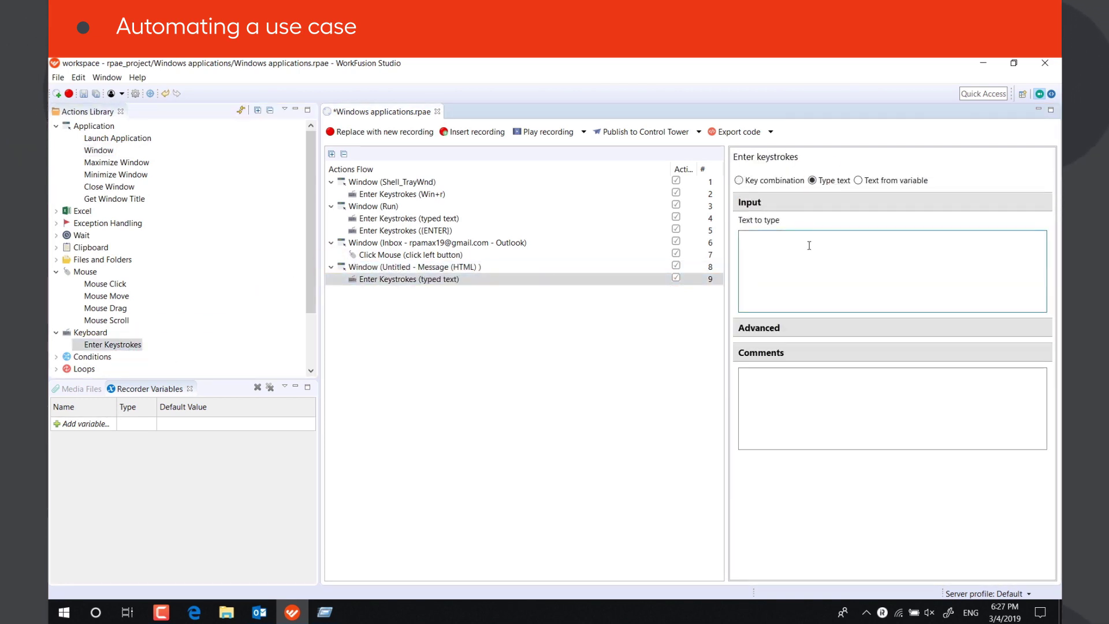
pyautogui.click(512, 380)
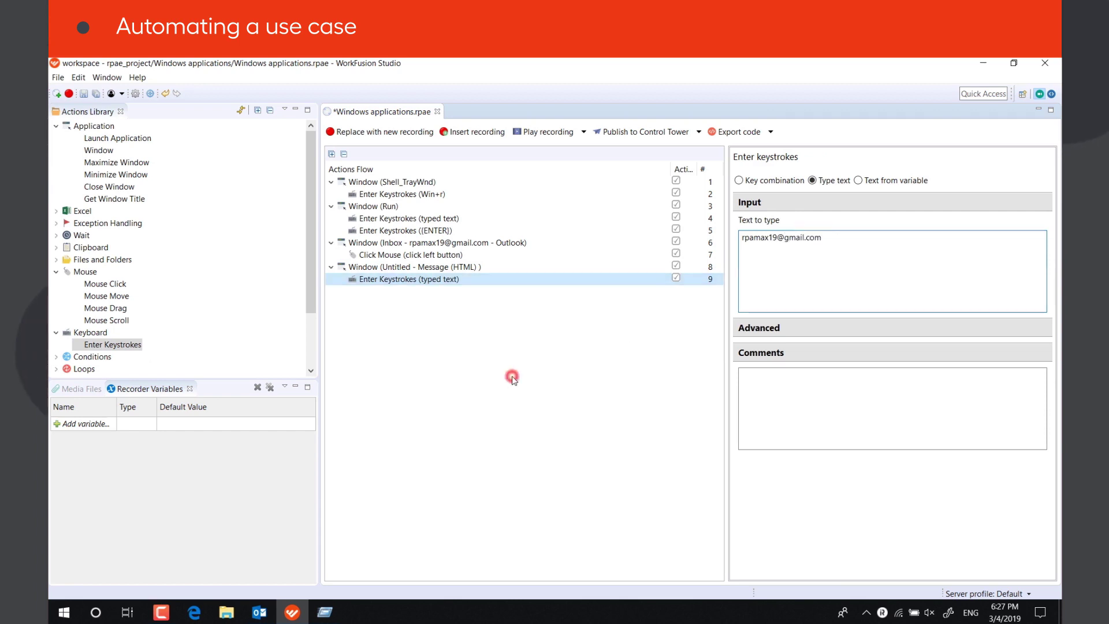
# Step: Add a click on the Subject field and a step typing the subject 'Test'
pyautogui.moveTo(104, 283); pyautogui.dragTo(385, 296)
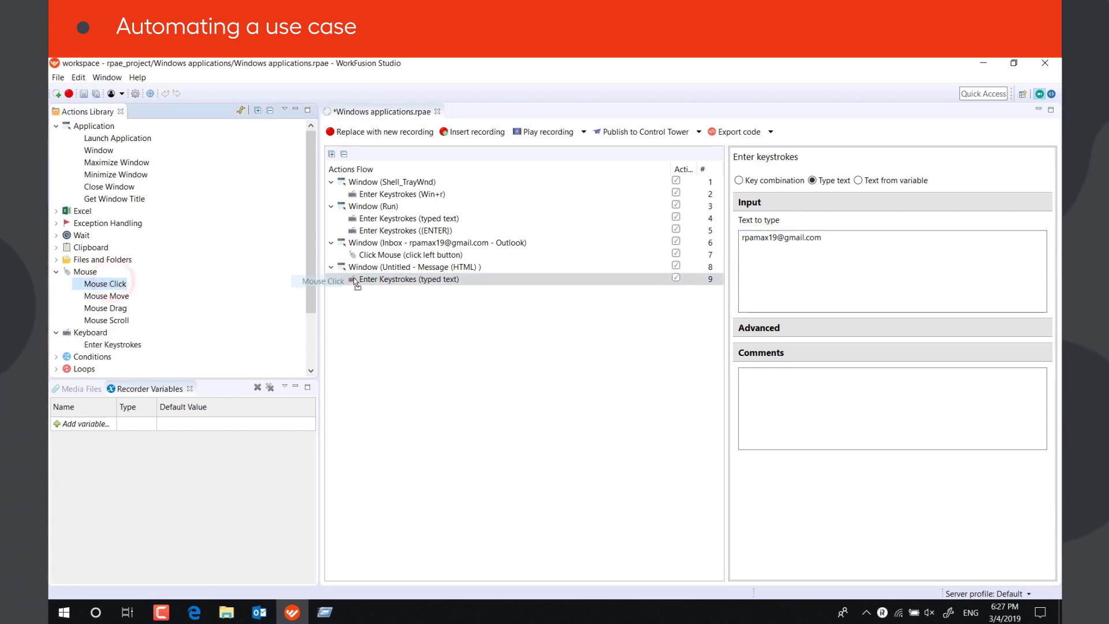
pyautogui.click(763, 255)
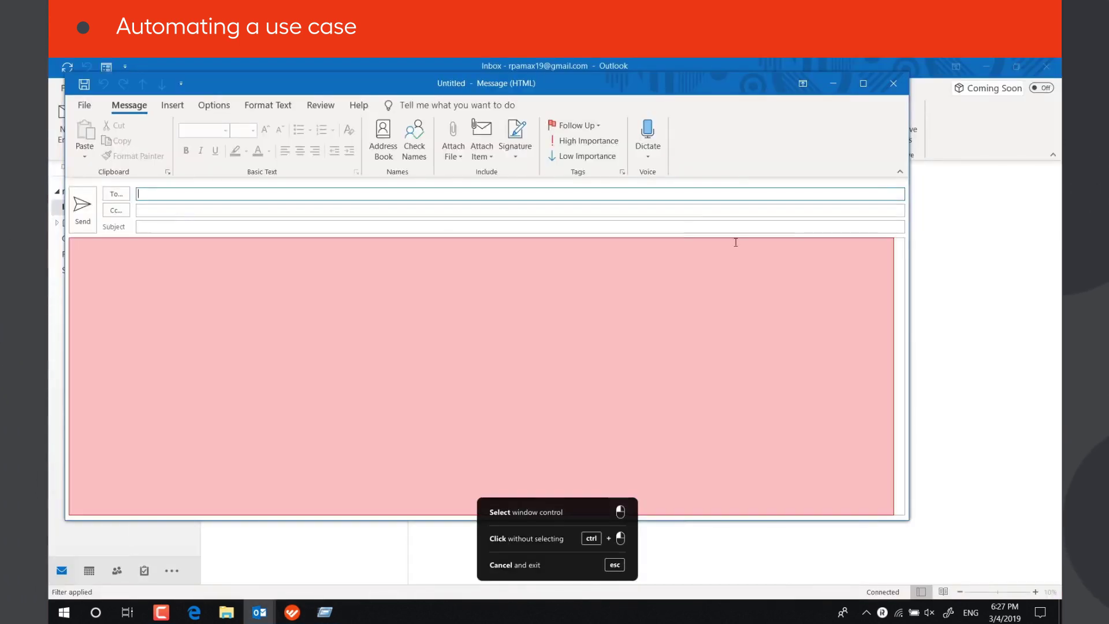
pyautogui.click(678, 229)
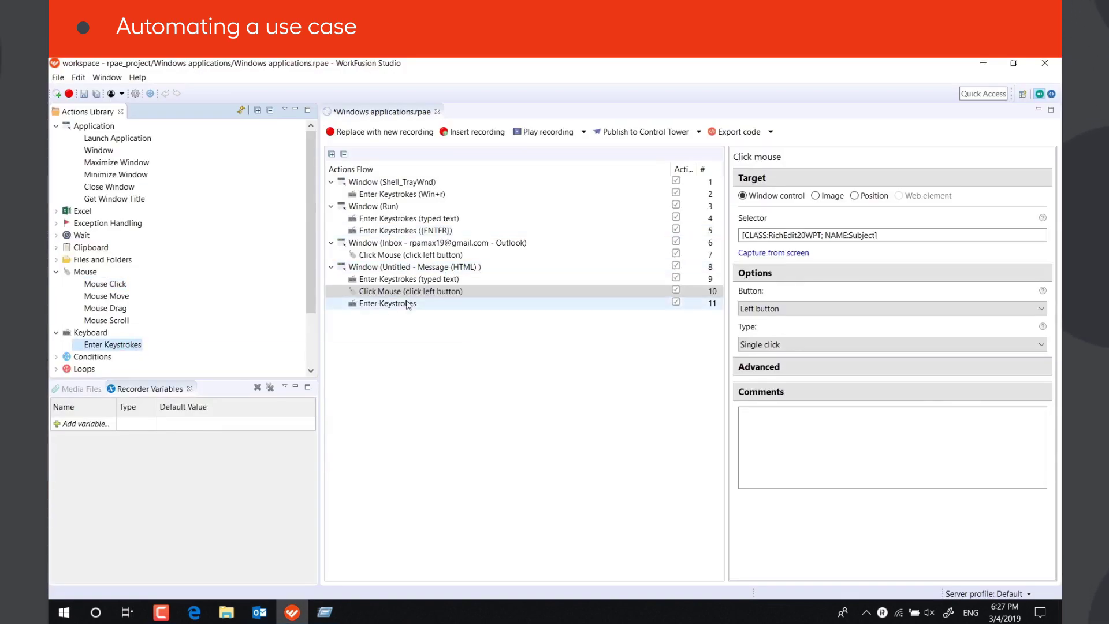
pyautogui.moveTo(113, 344); pyautogui.dragTo(408, 303)
pyautogui.click(813, 180)
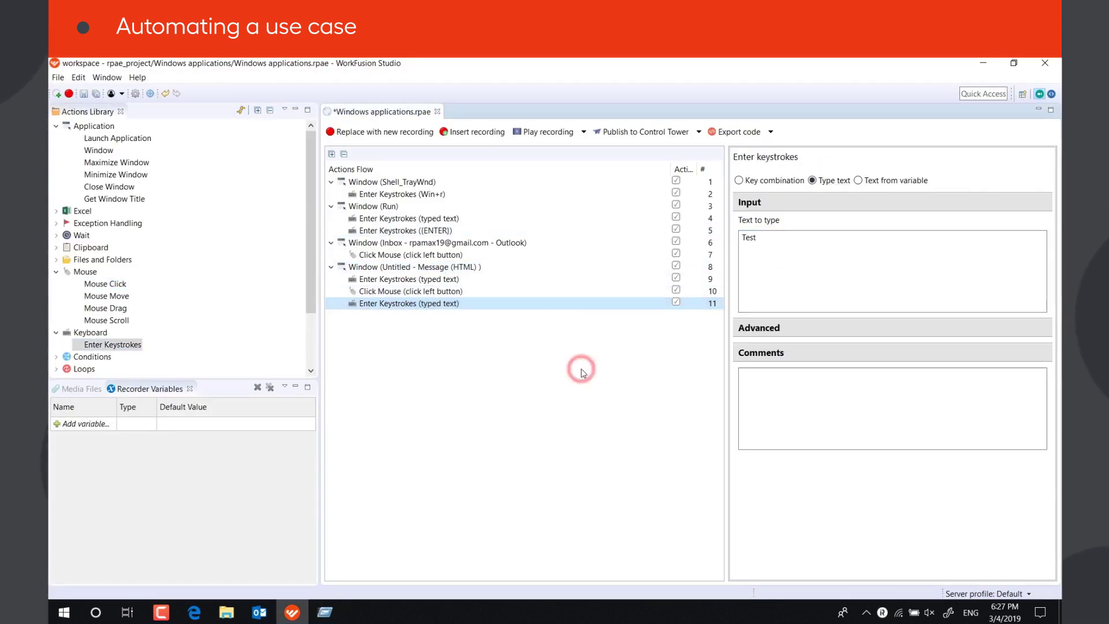
# Step: Add another click step and a step typing the body text 'Hello!'
pyautogui.moveTo(105, 284); pyautogui.dragTo(483, 292)
pyautogui.click(762, 254)
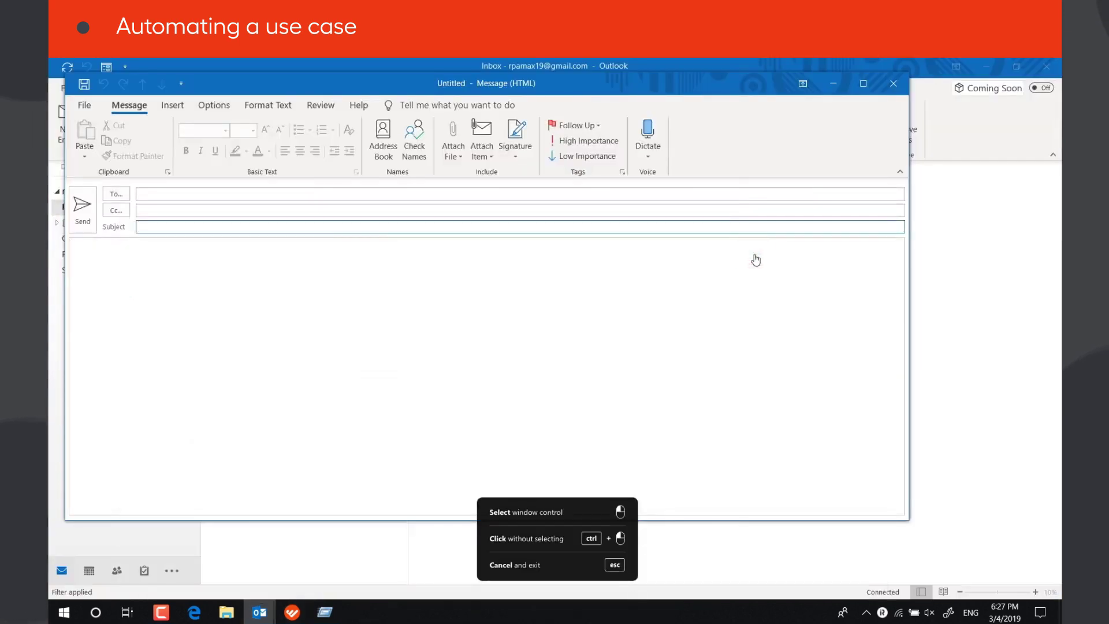
pyautogui.moveTo(113, 344)
pyautogui.mouseDown()
pyautogui.moveTo(398, 269)
pyautogui.moveTo(407, 328)
pyautogui.mouseUp()
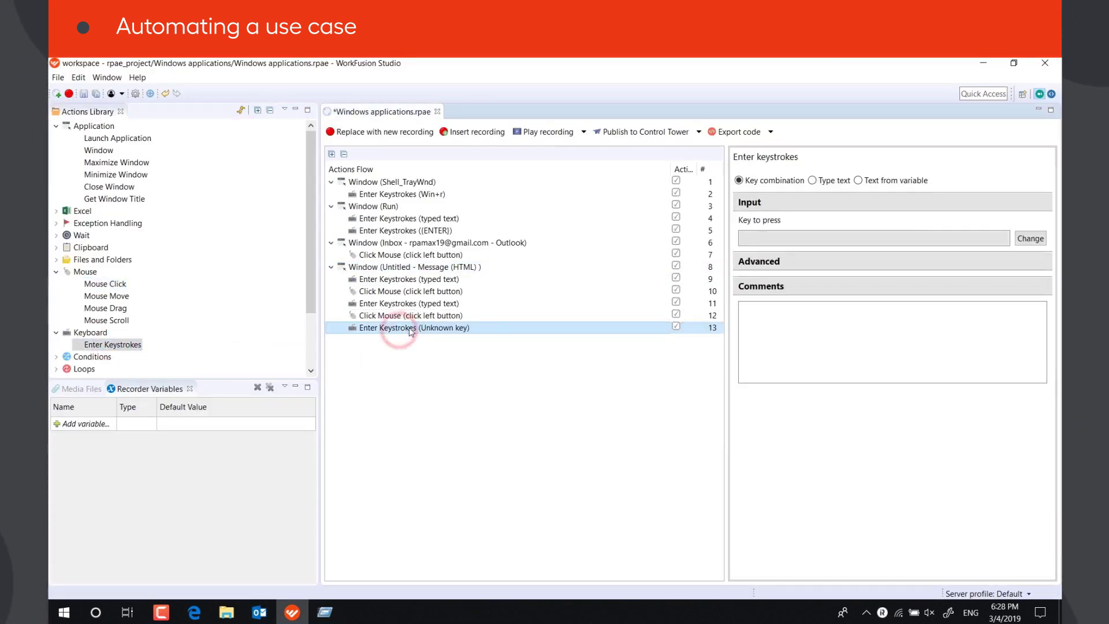
pyautogui.click(813, 181)
pyautogui.click(805, 247)
pyautogui.write('Hello!')
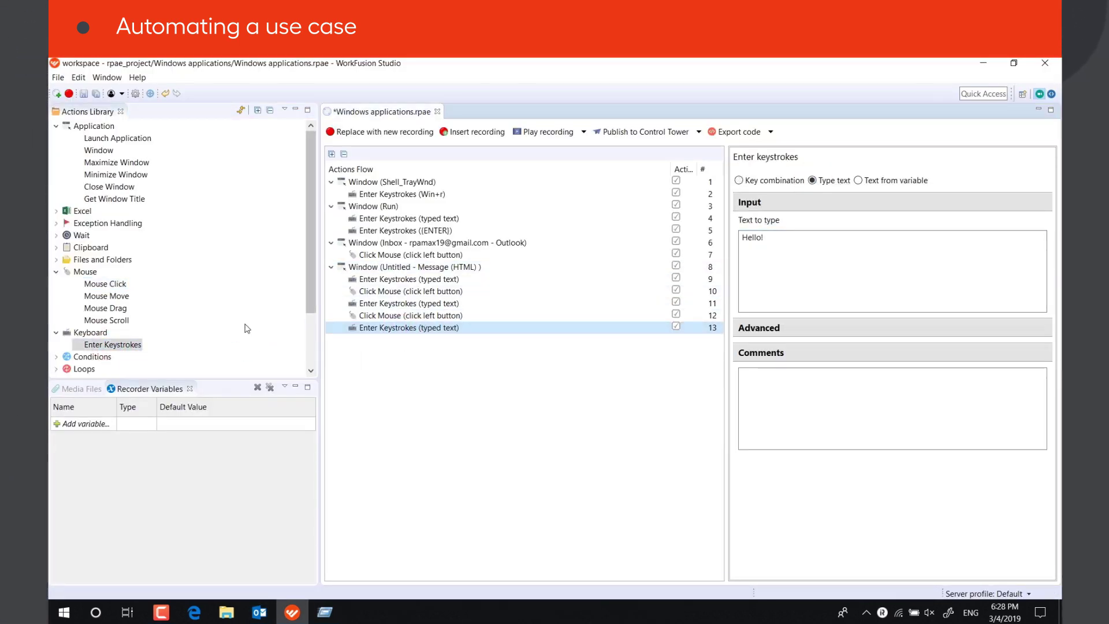
# Step: Add a Mouse Click step at row 14 targeting Outlook's Send button
pyautogui.moveTo(105, 283); pyautogui.dragTo(384, 335)
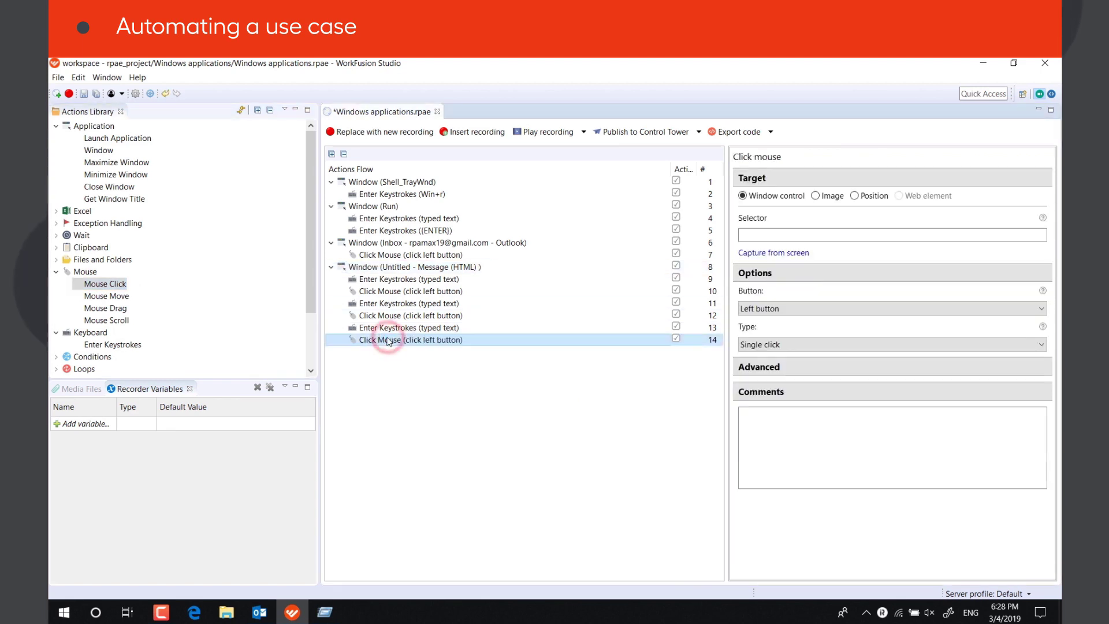
pyautogui.click(771, 252)
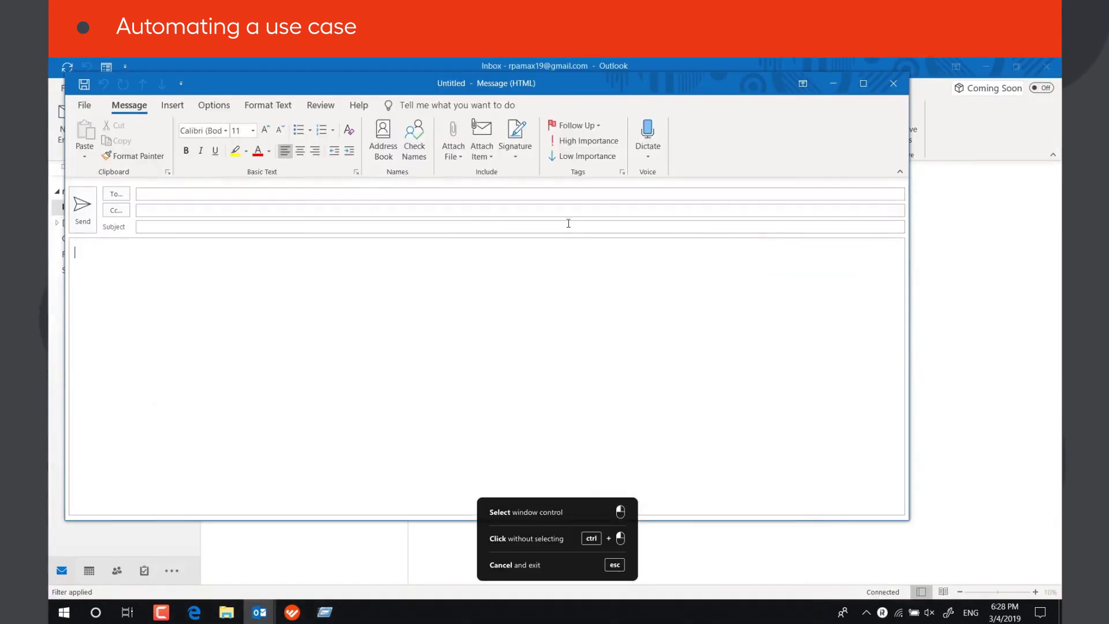
pyautogui.click(87, 207)
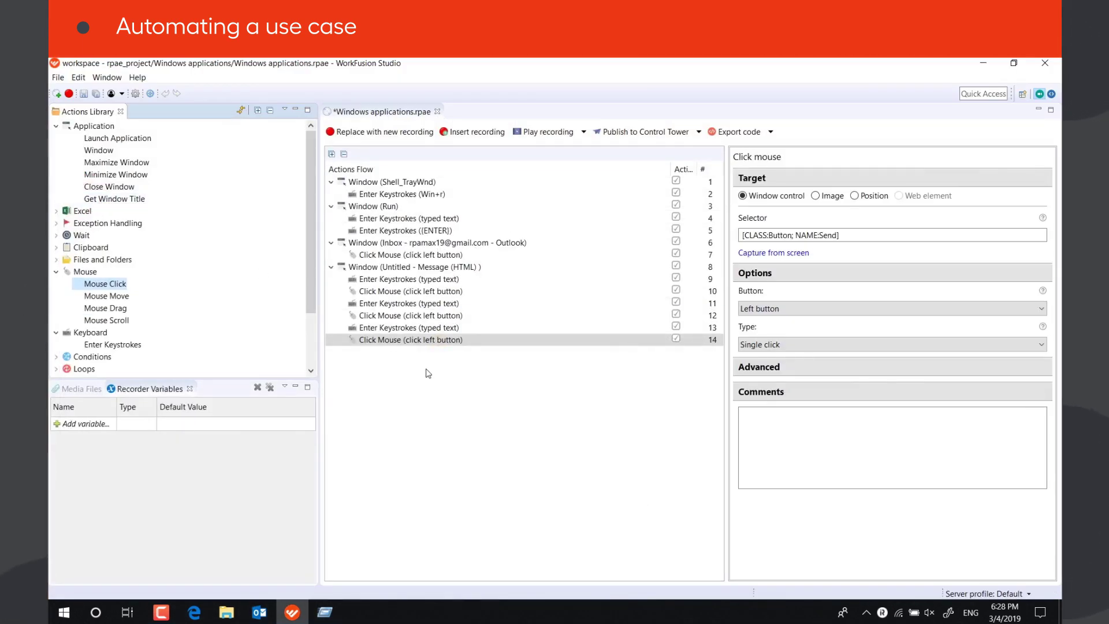
# Step: Append a 0 ms Wait action after the Send click in the message window step
pyautogui.click(333, 270)
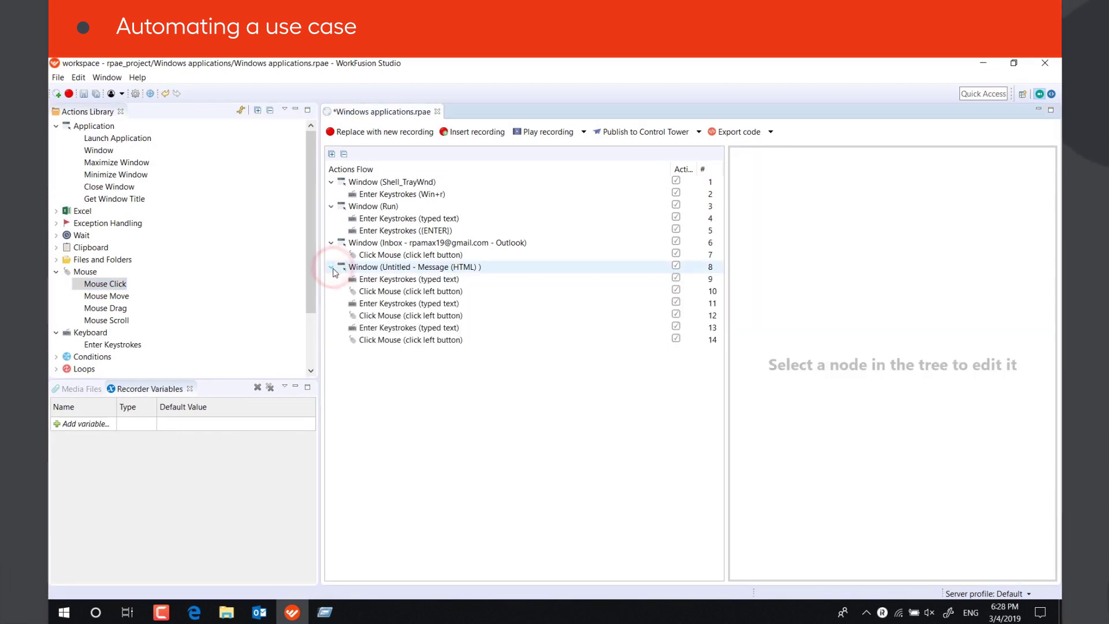
pyautogui.click(408, 267)
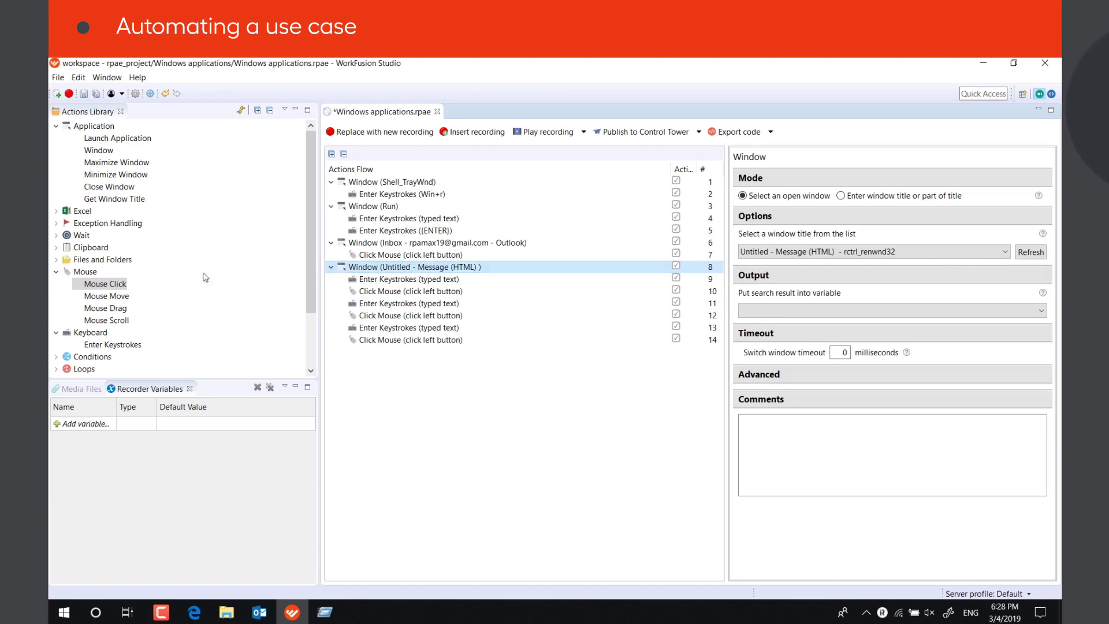
pyautogui.click(56, 234)
pyautogui.moveTo(377, 272); pyautogui.dragTo(373, 351)
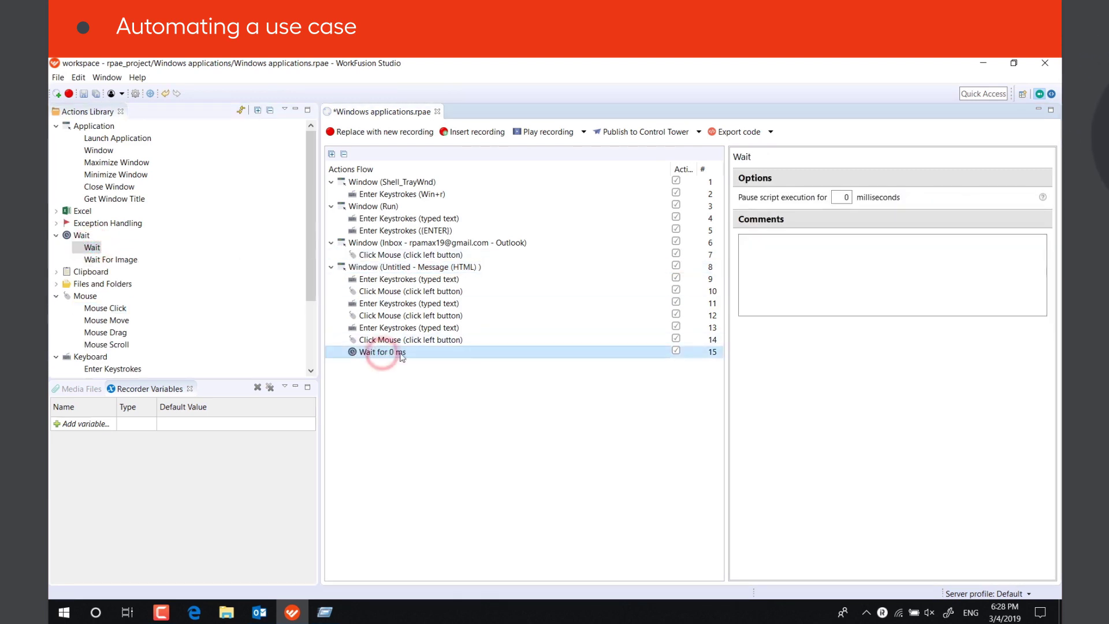